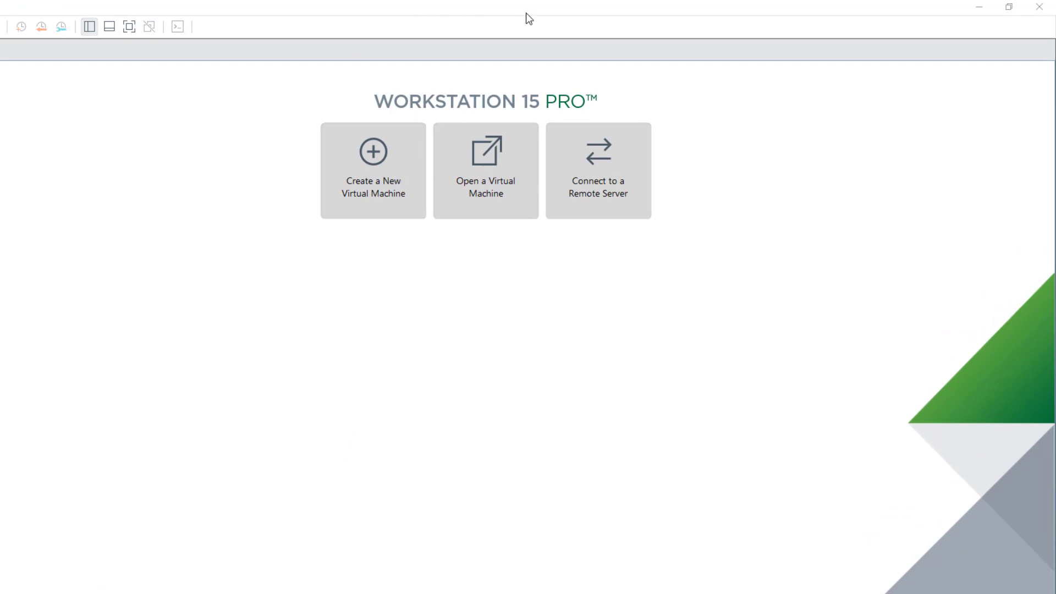
# - Start a Typical new virtual machine and advance to the guest operating system page
pyautogui.click(385, 202)
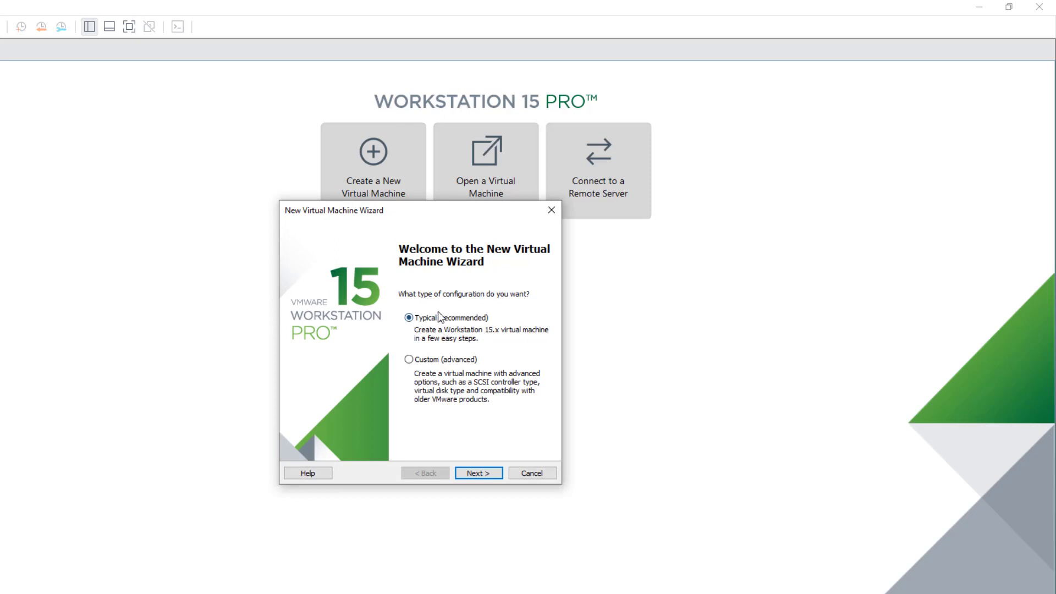
pyautogui.click(480, 472)
pyautogui.click(480, 471)
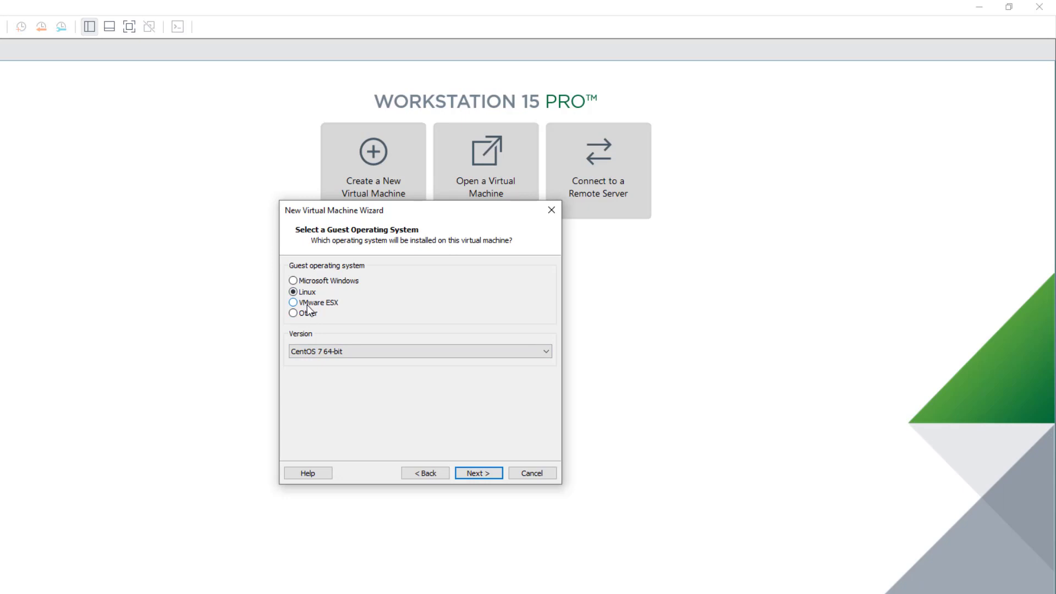
# - Keep CentOS 7 64-bit as the Linux version and continue to naming the machine
pyautogui.click(379, 358)
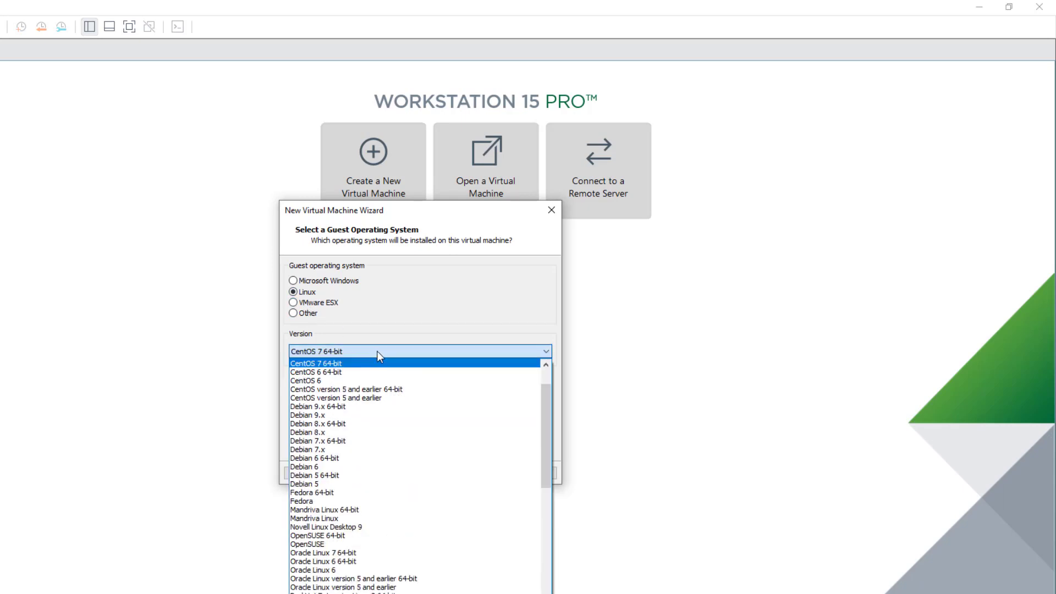
pyautogui.click(377, 366)
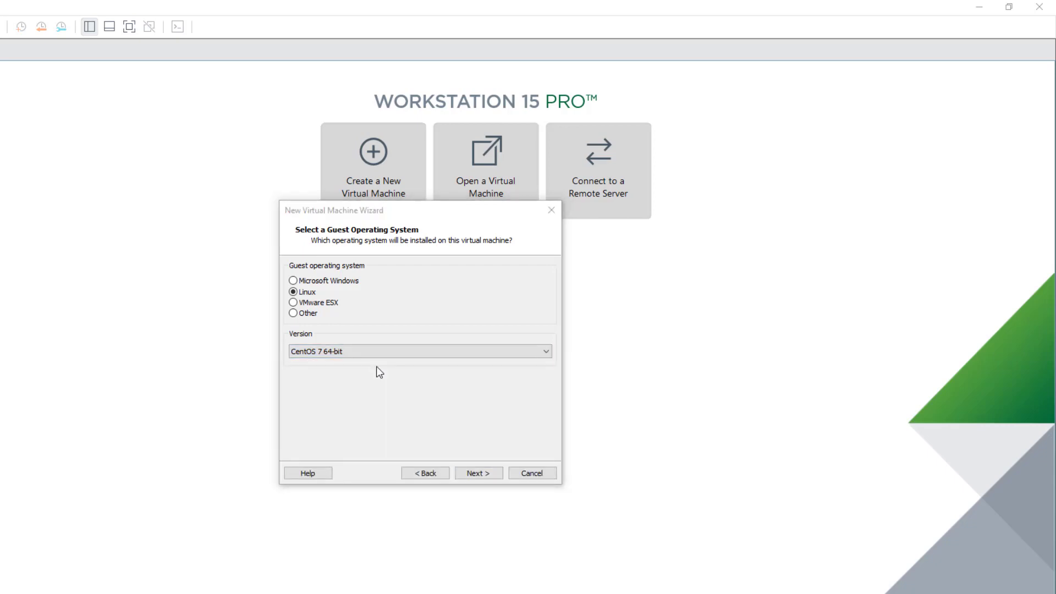
pyautogui.click(362, 354)
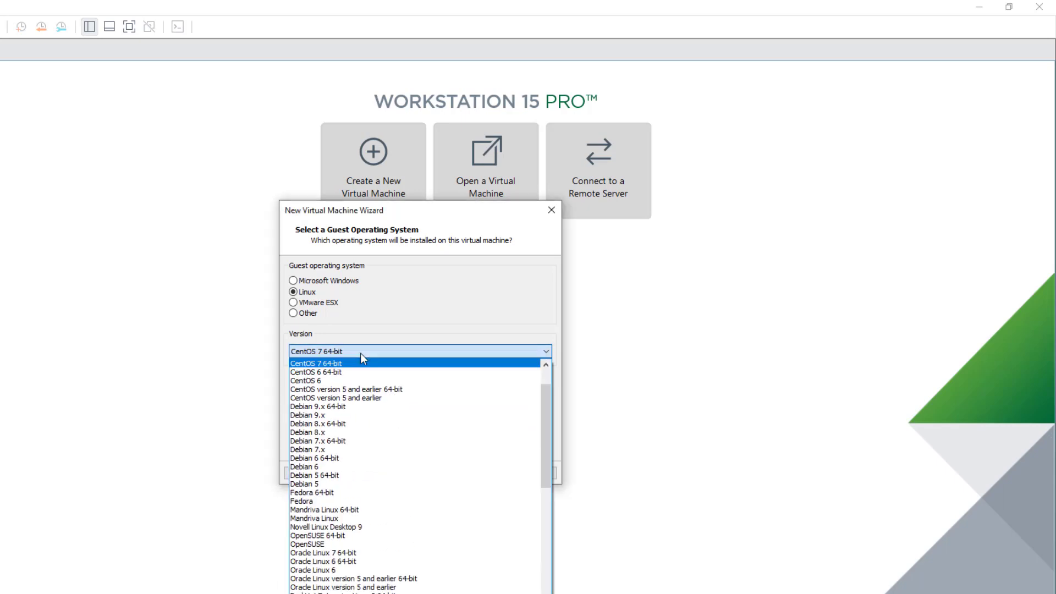
pyautogui.click(361, 354)
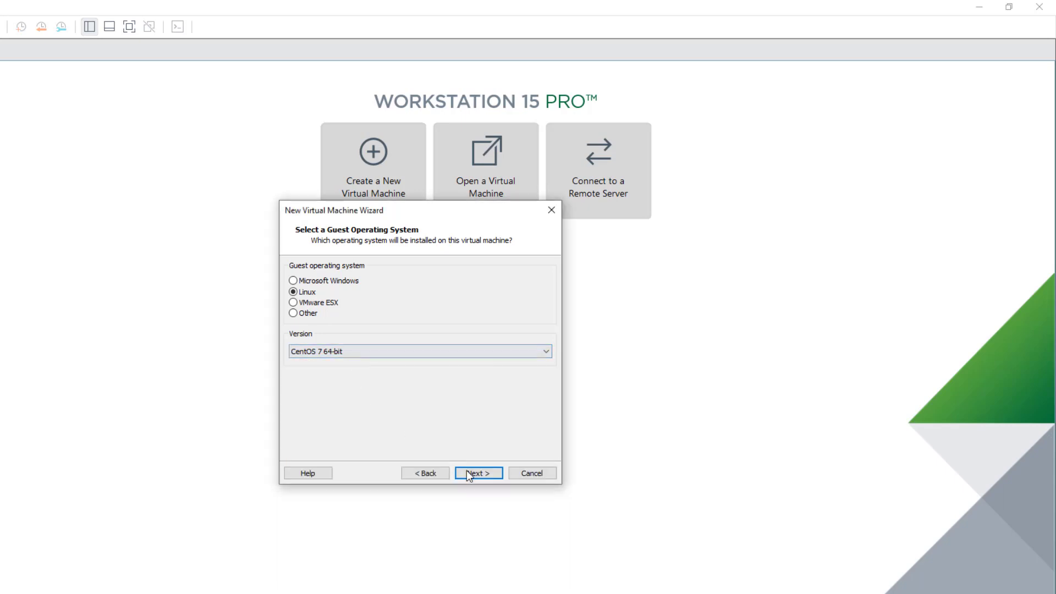
pyautogui.click(482, 475)
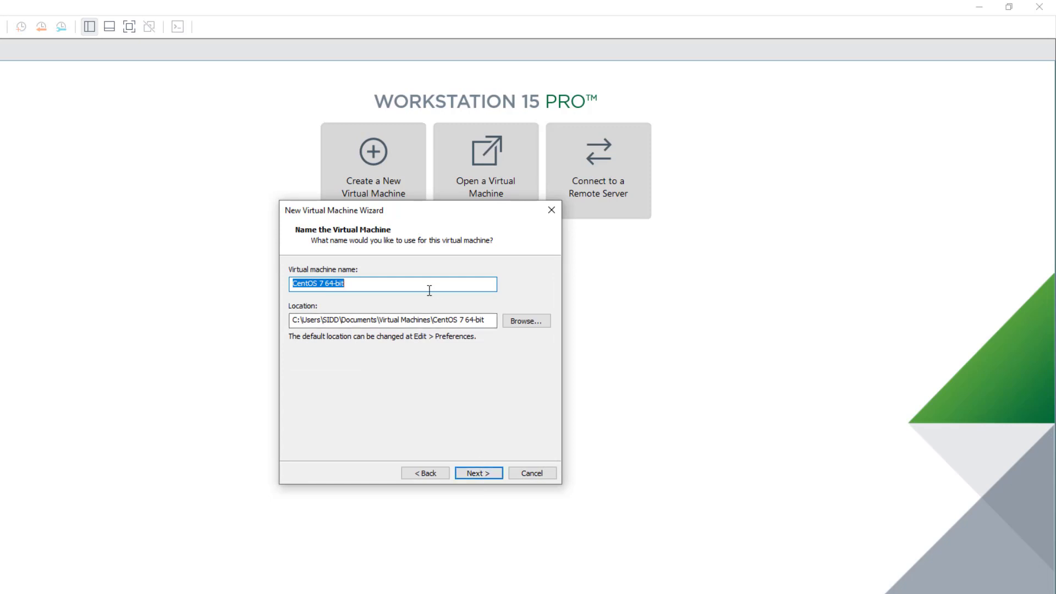
# - Name the virtual machine Rocky-Linux
pyautogui.press('BackSpace')
pyautogui.write('rOCKY')
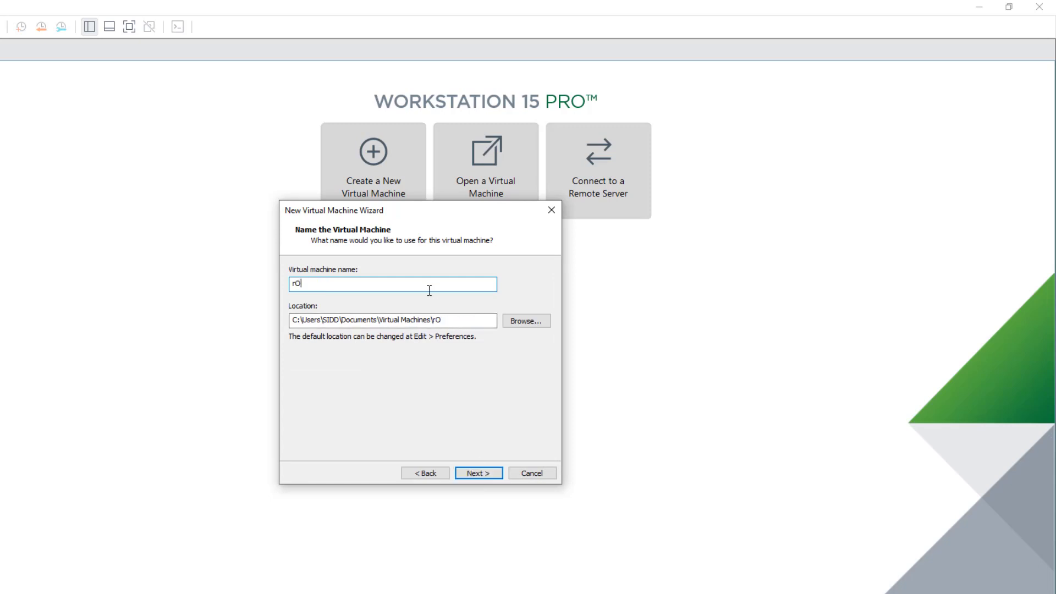
pyautogui.press('BackSpace')
pyautogui.press('BackSpace')
pyautogui.press('BackSpace')
pyautogui.press('BackSpace')
pyautogui.press('BackSpace')
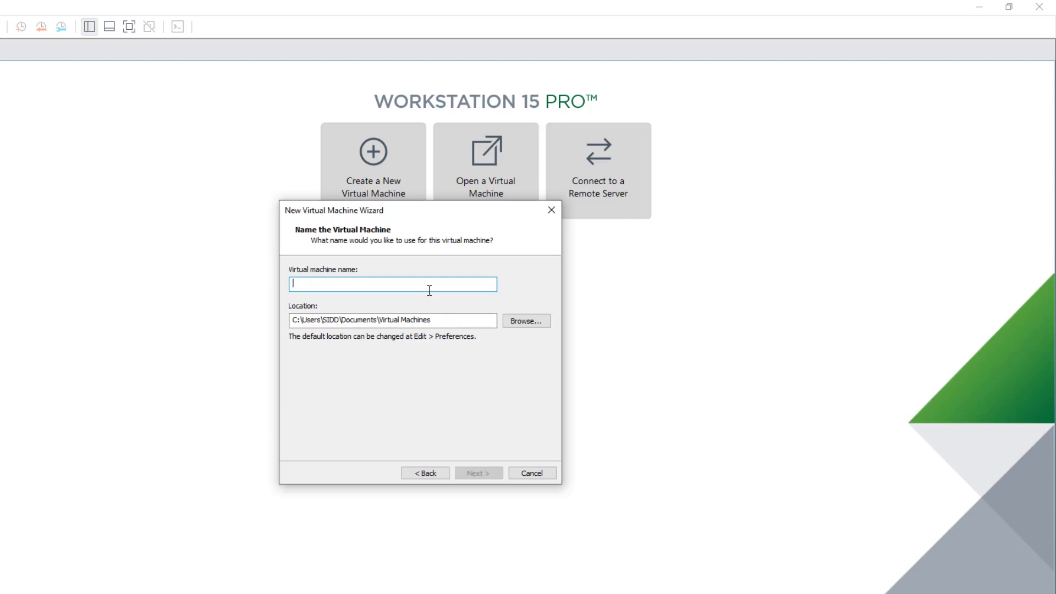
pyautogui.write('Rocky')
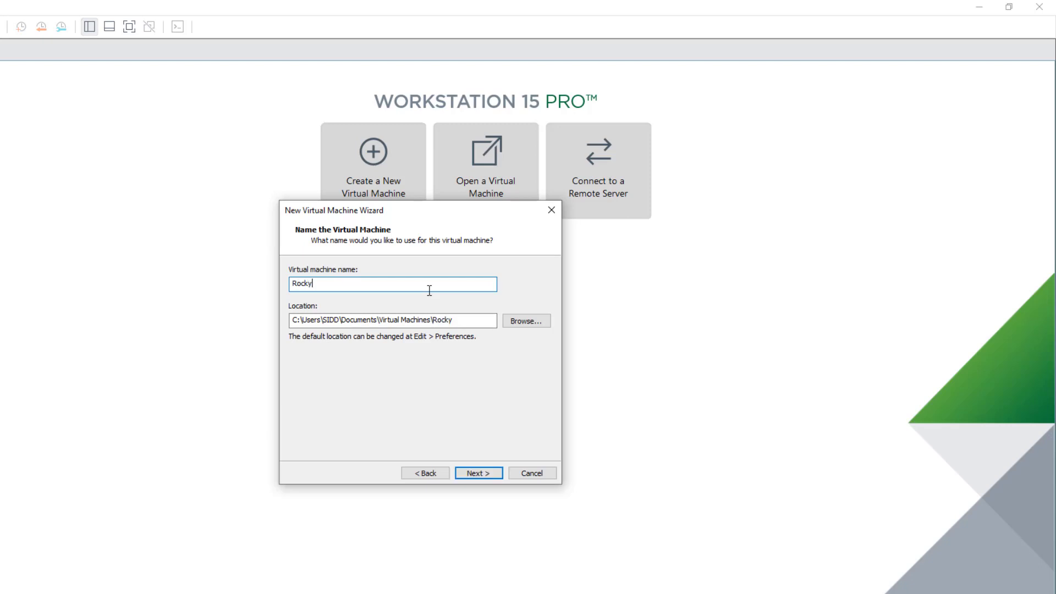
pyautogui.write('-Linux')
# - Set the machine's location to D:\VMS\Rocky-Linux
pyautogui.click(521, 322)
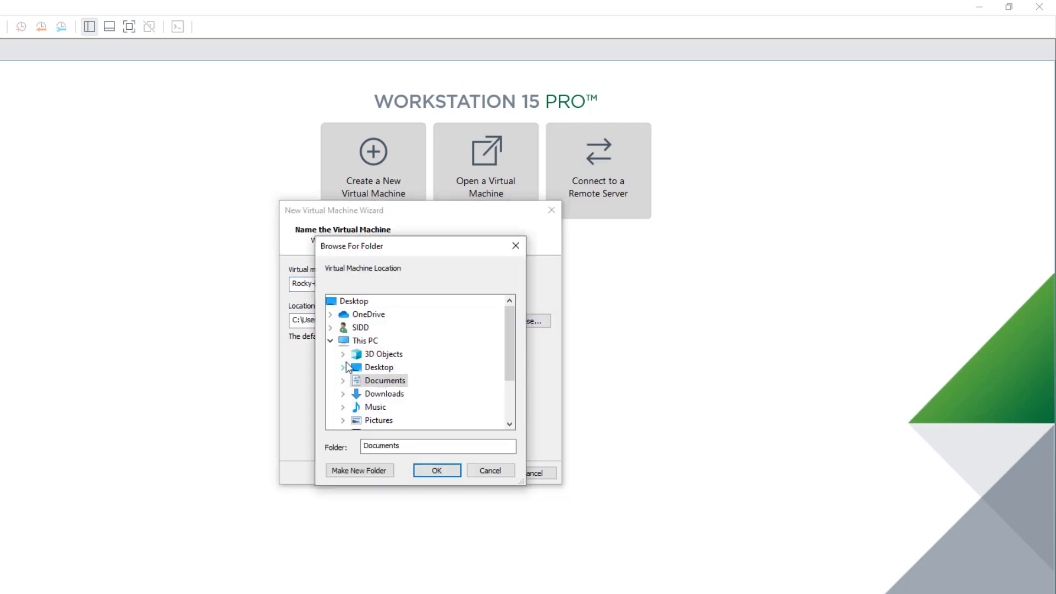
pyautogui.scroll(-2, 445, 392)
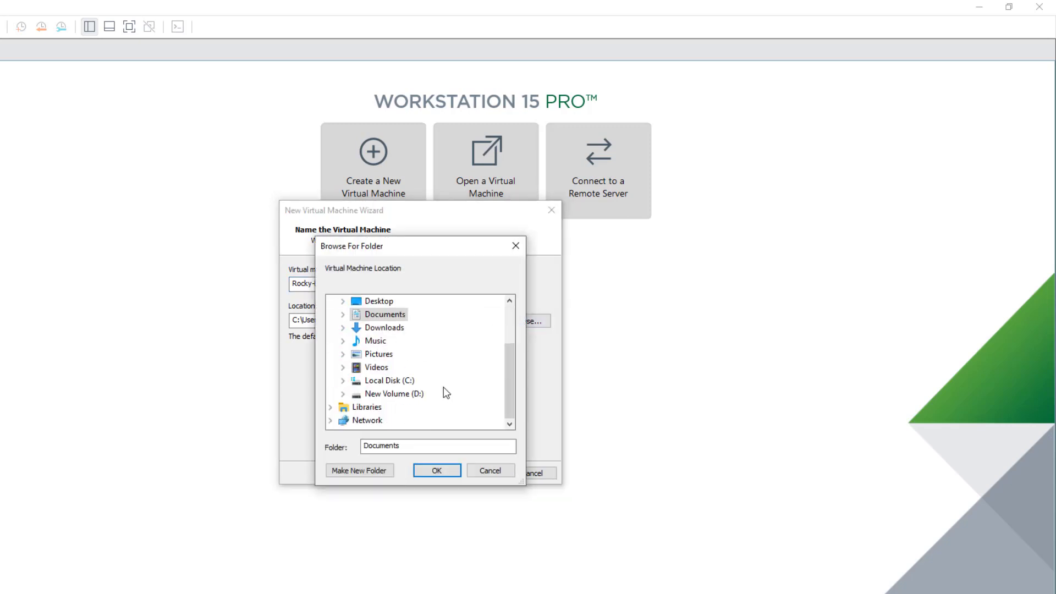
pyautogui.click(389, 397)
pyautogui.doubleClick(388, 397)
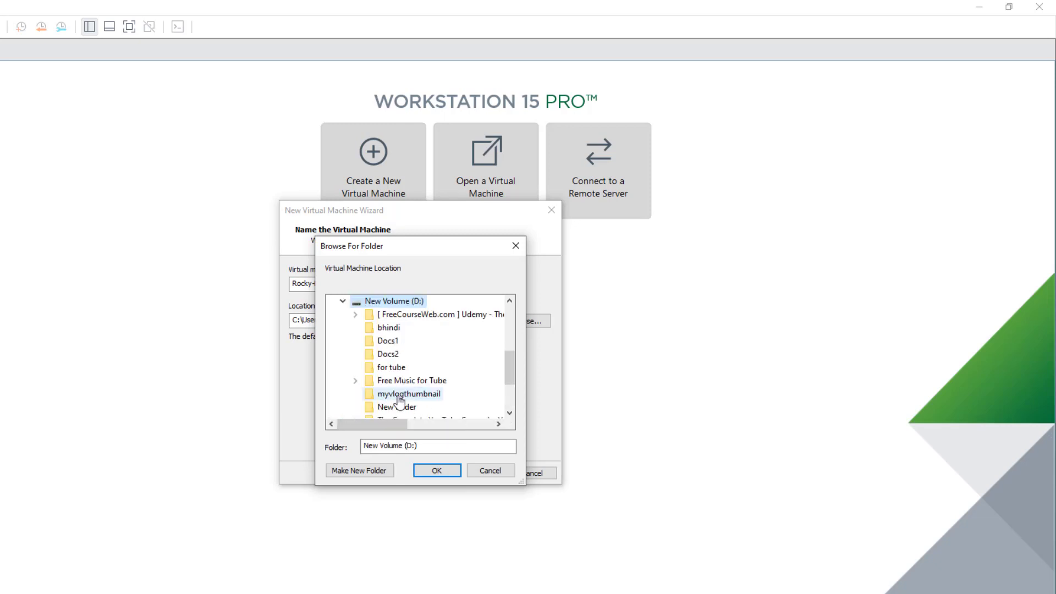
pyautogui.scroll(-3, 442, 414)
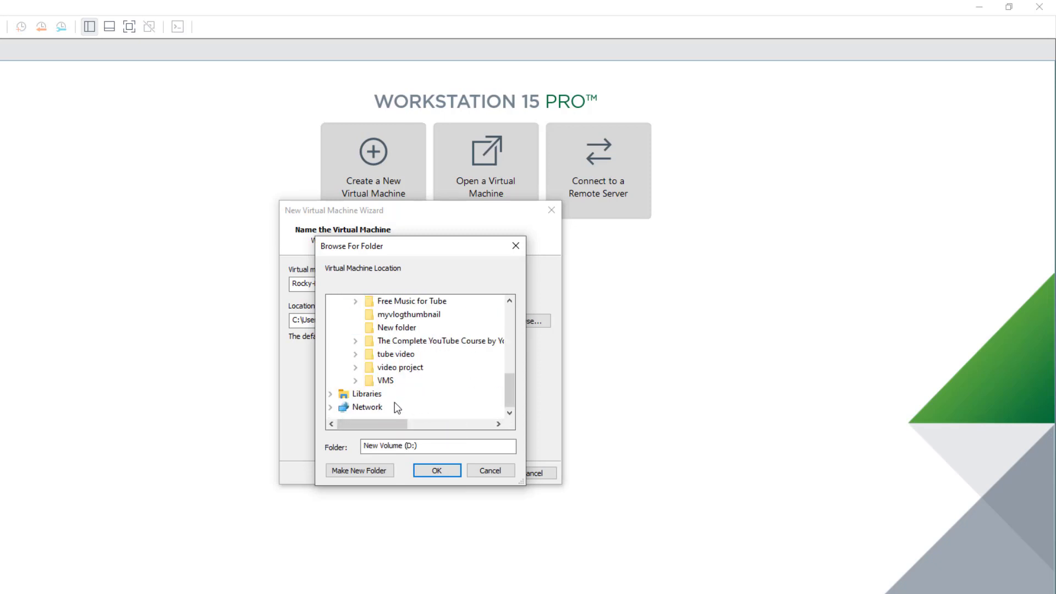
pyautogui.click(356, 381)
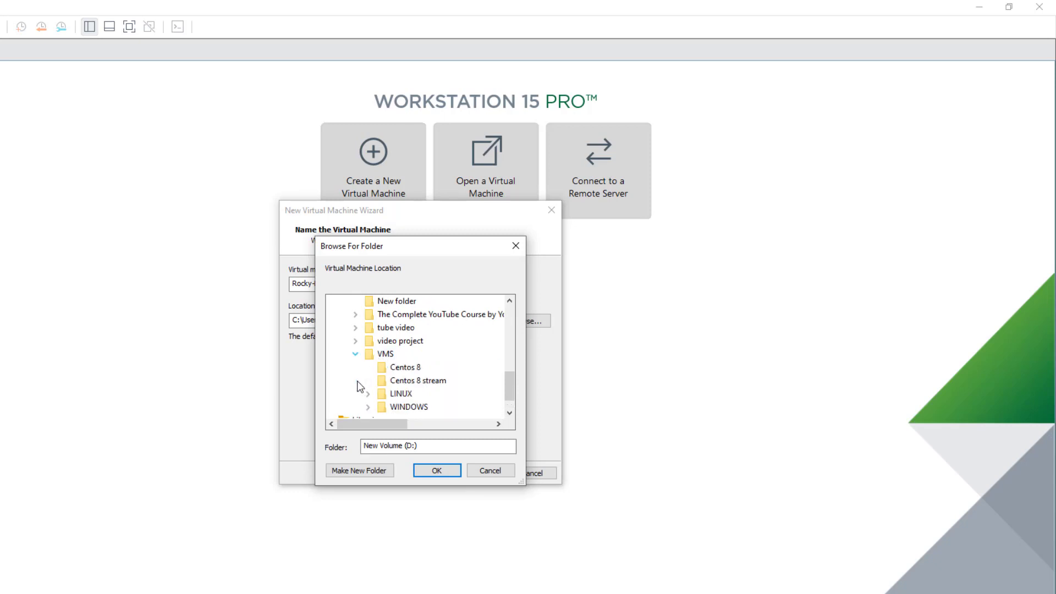
pyautogui.click(382, 355)
pyautogui.click(435, 474)
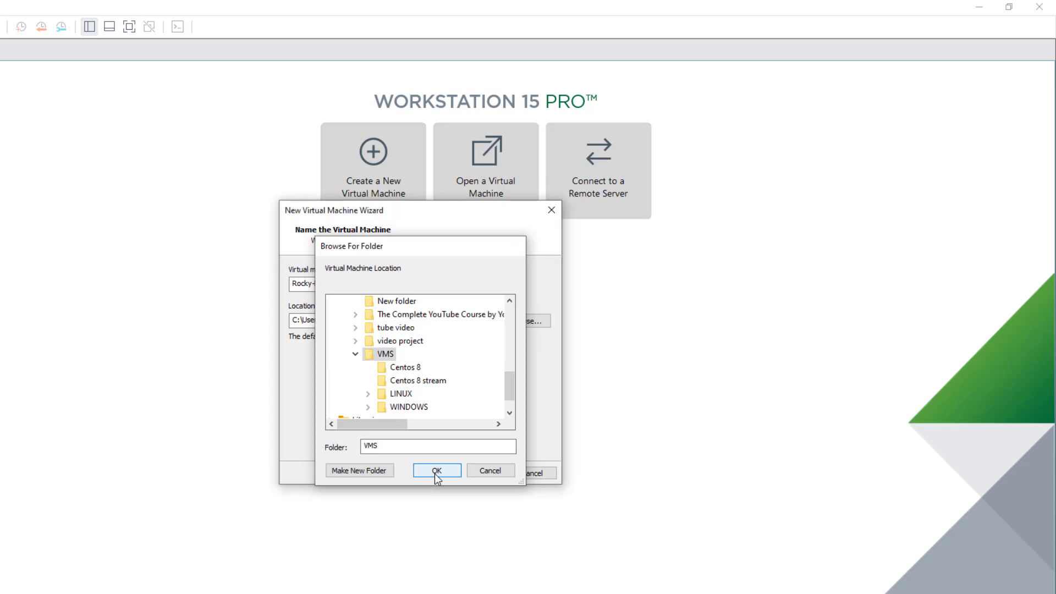
pyautogui.click(332, 319)
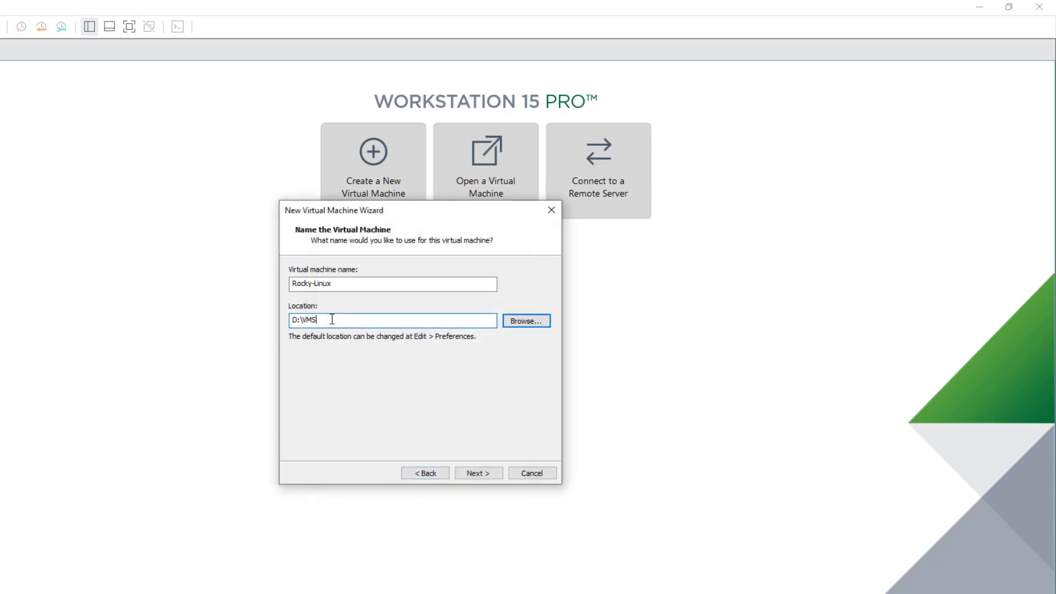
pyautogui.write('\\')
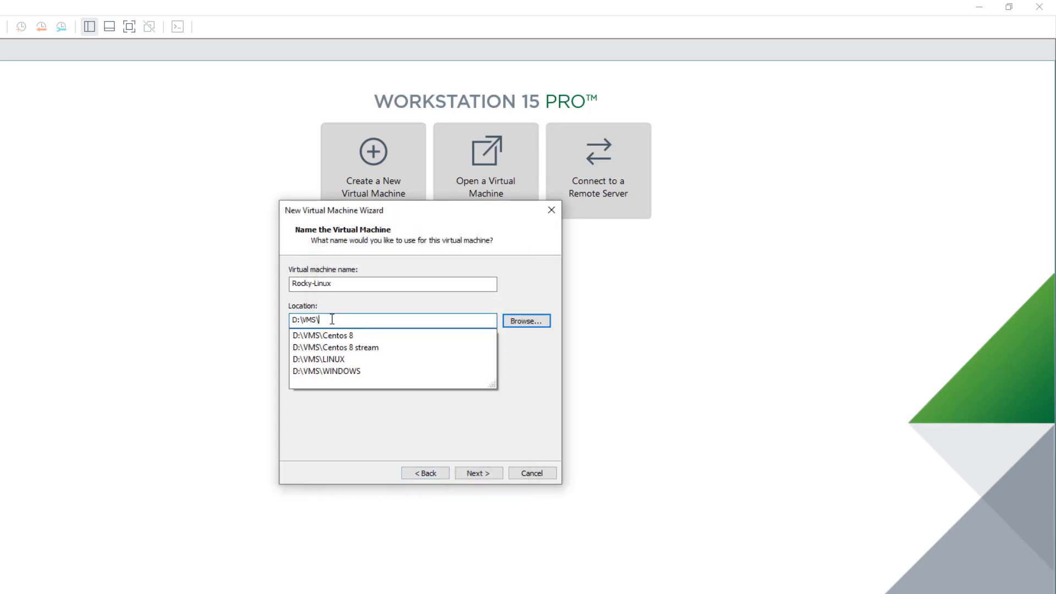
pyautogui.write('Rocky')
pyautogui.press('BackSpace')
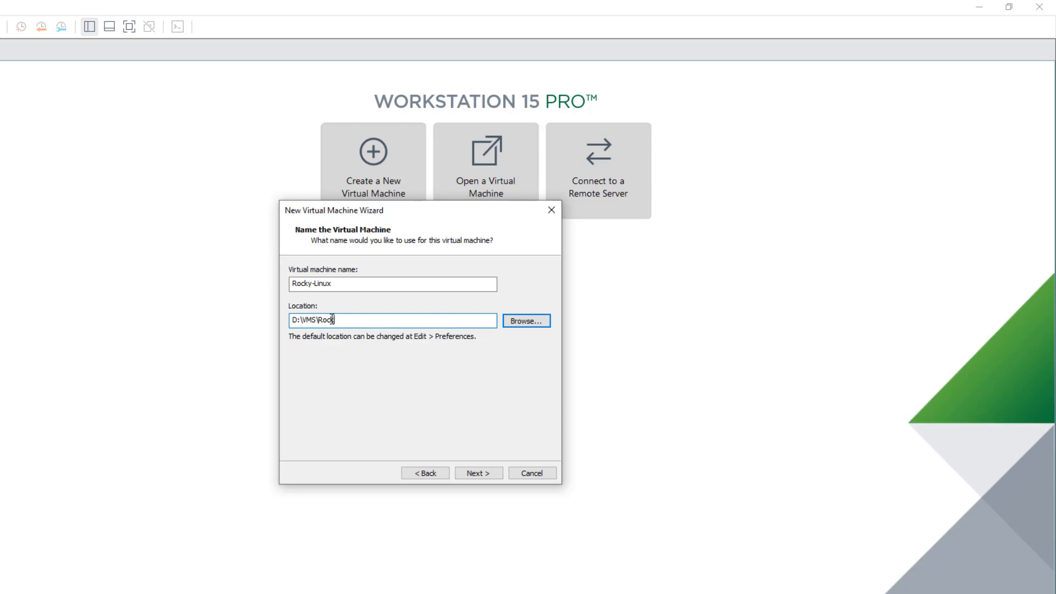
pyautogui.write('y-Linux')
# - Store the 20 GB virtual disk as a single file and finish creating the machine
pyautogui.click(463, 474)
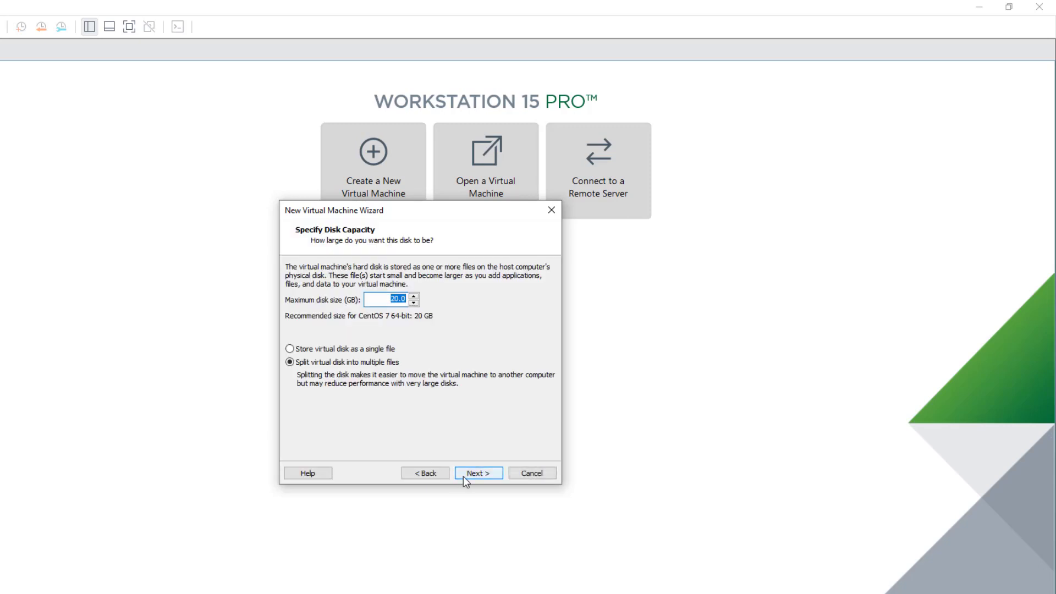
pyautogui.click(358, 353)
pyautogui.click(477, 475)
pyautogui.click(477, 478)
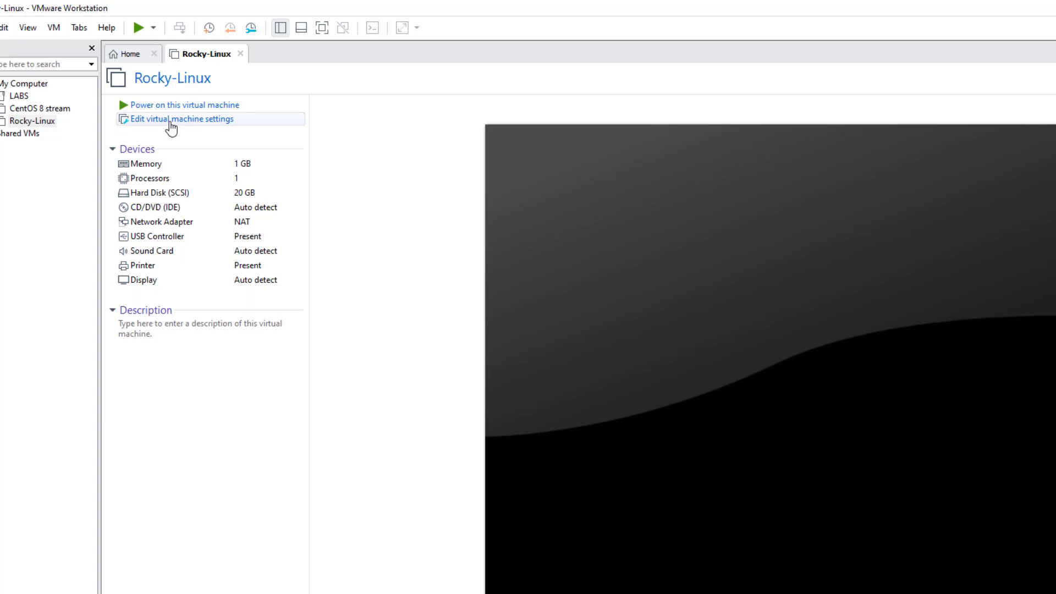
# - In Rocky-Linux's hardware settings, raise memory from 1024 MB to 2048 MB
pyautogui.click(171, 124)
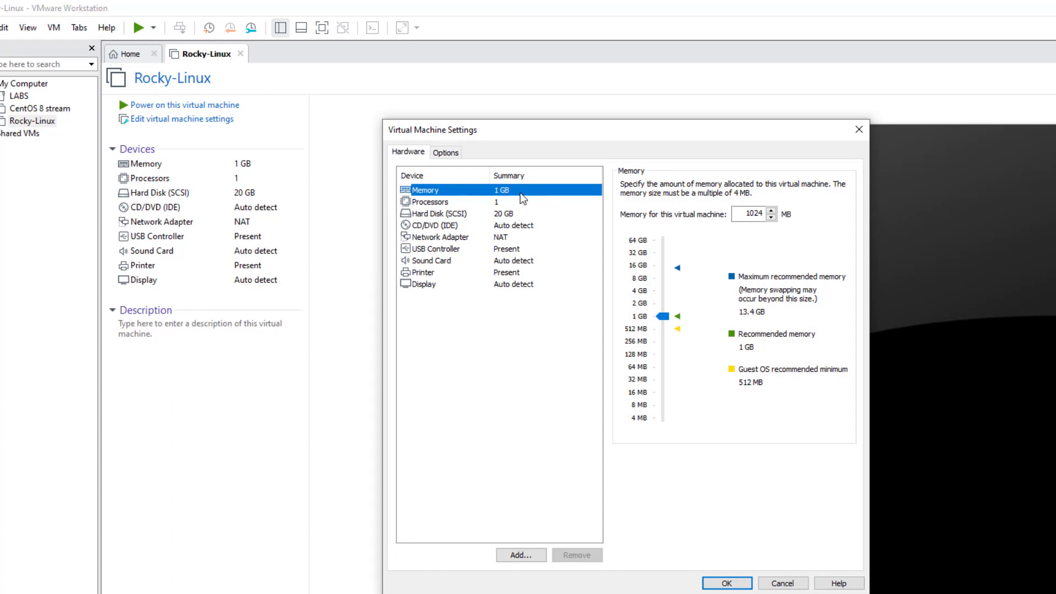
pyautogui.doubleClick(763, 217)
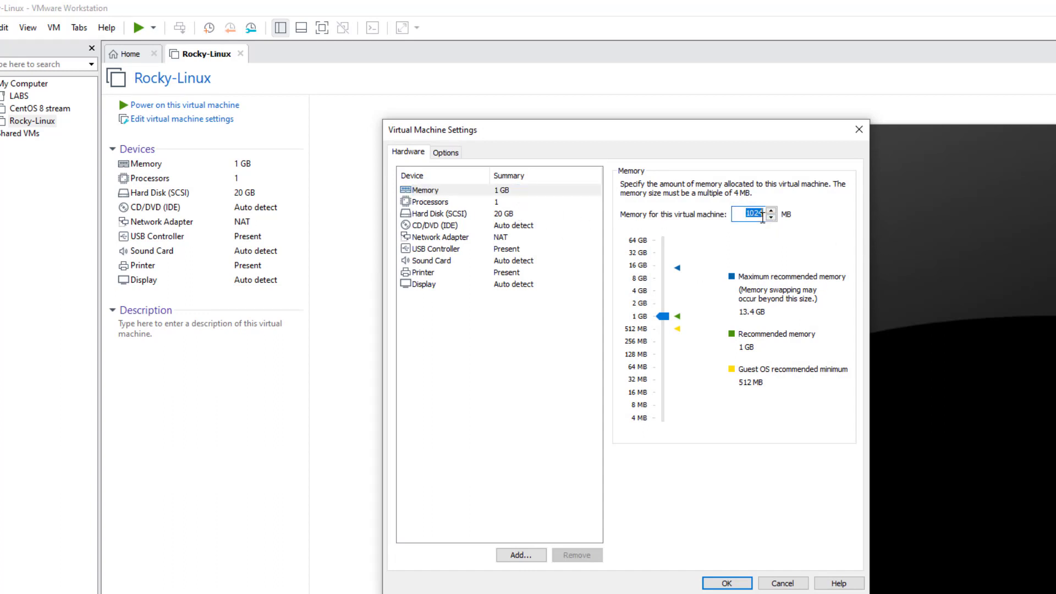
pyautogui.click(762, 216)
pyautogui.doubleClick(751, 214)
pyautogui.write('2048')
pyautogui.click(468, 351)
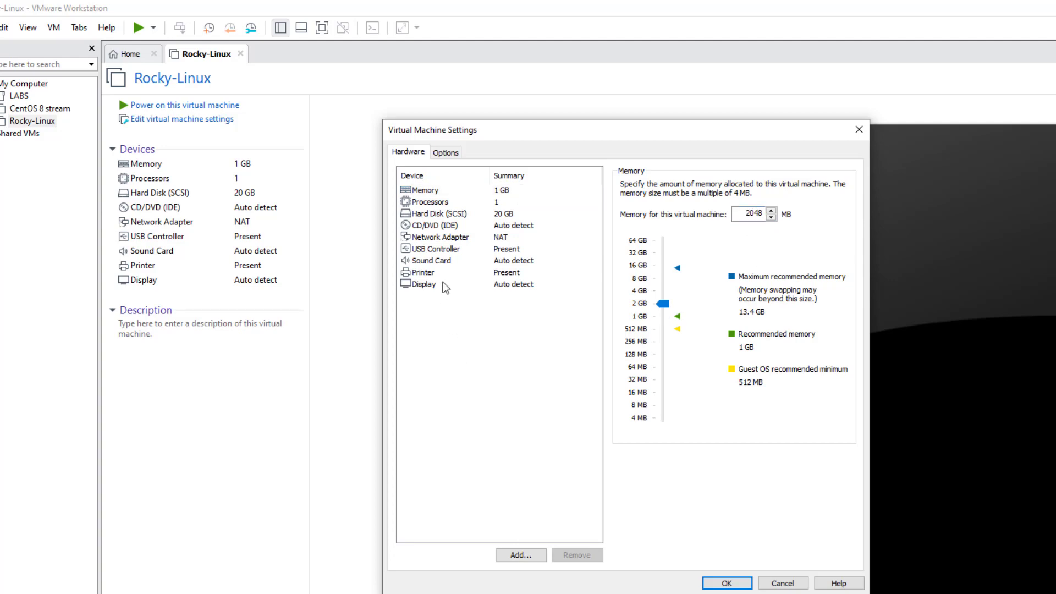
# - Set 2 cores per processor and select the CD/DVD (IDE) device
pyautogui.click(498, 204)
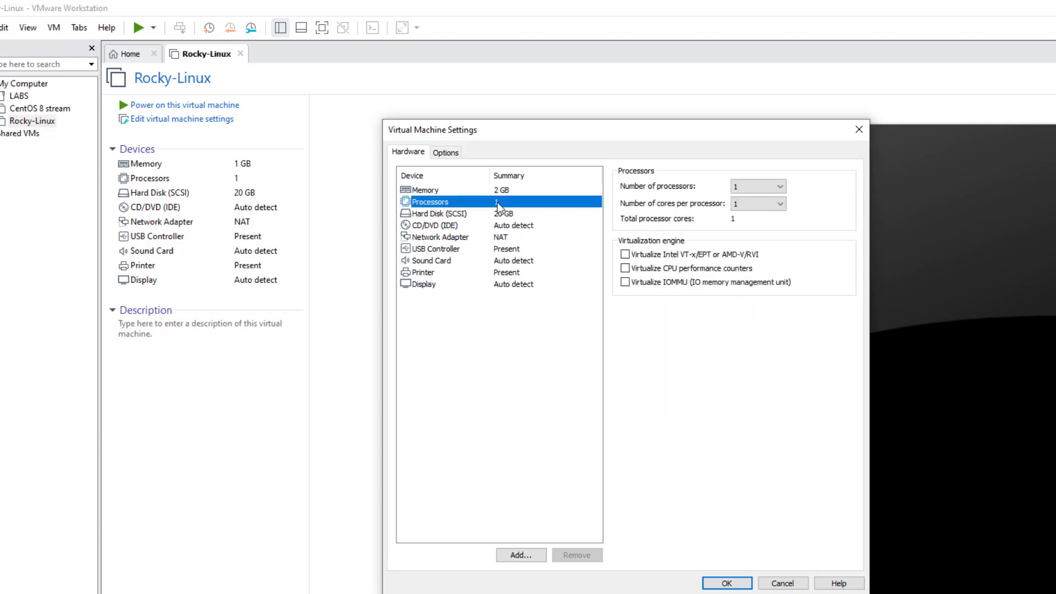
pyautogui.click(760, 207)
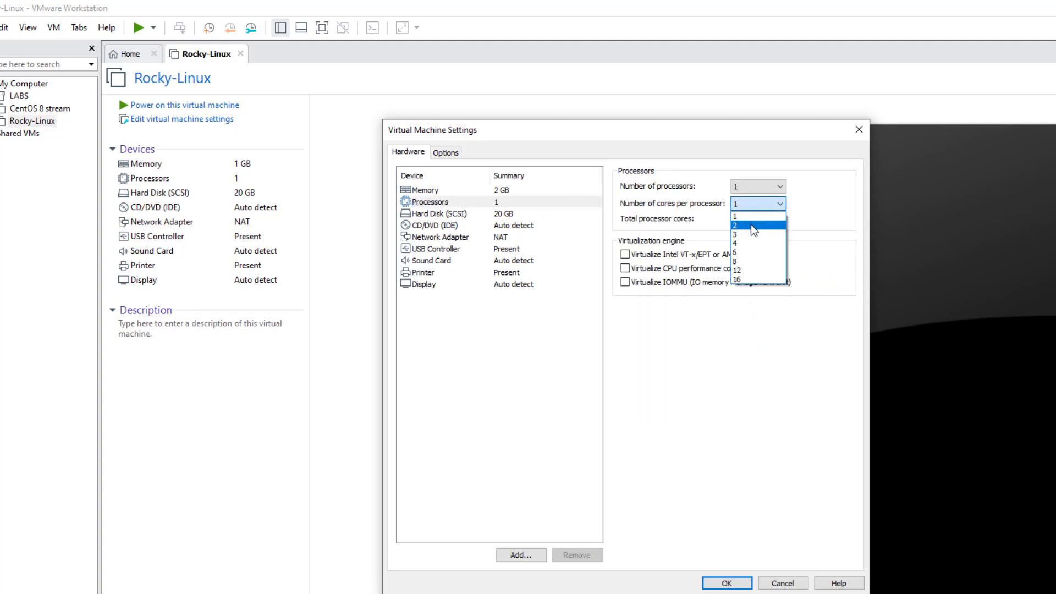
pyautogui.click(754, 226)
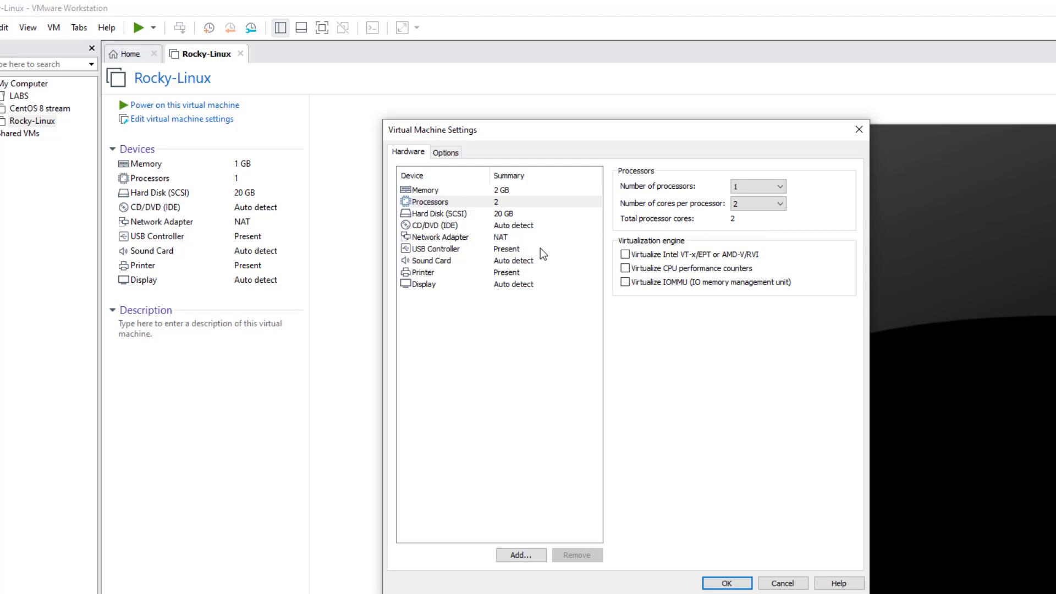
pyautogui.click(425, 225)
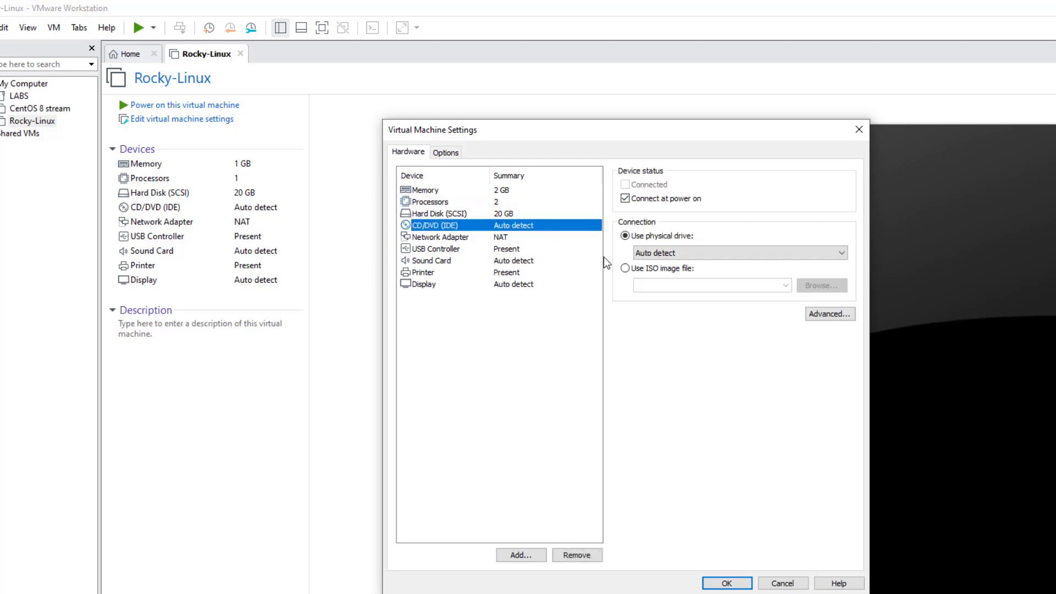
# - Point the CD/DVD drive at ISO image D:\Rocky-8.4-x86_64-dvd1.iso and apply
pyautogui.click(626, 269)
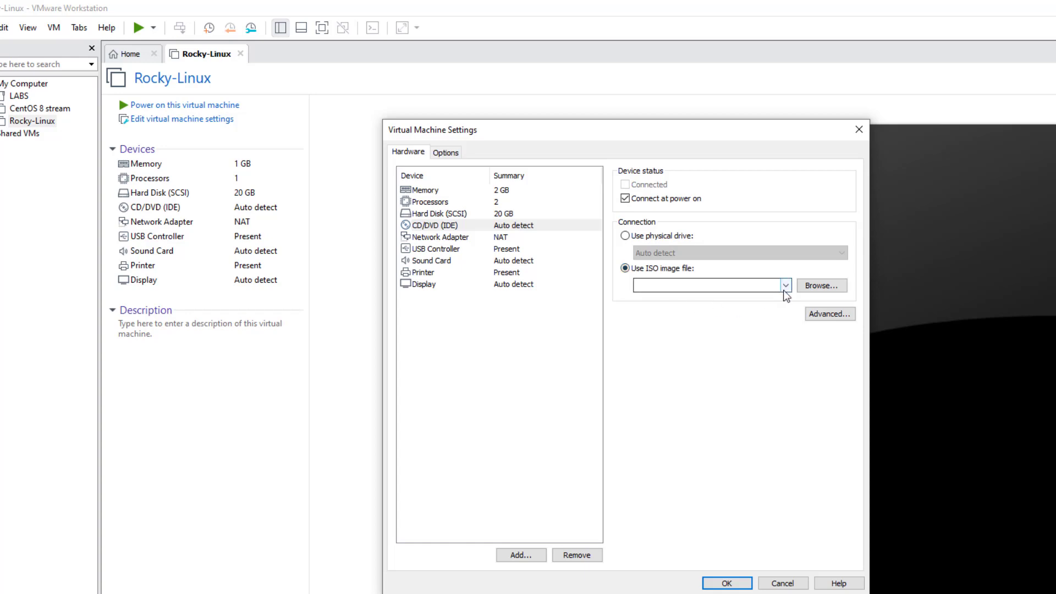
pyautogui.click(811, 290)
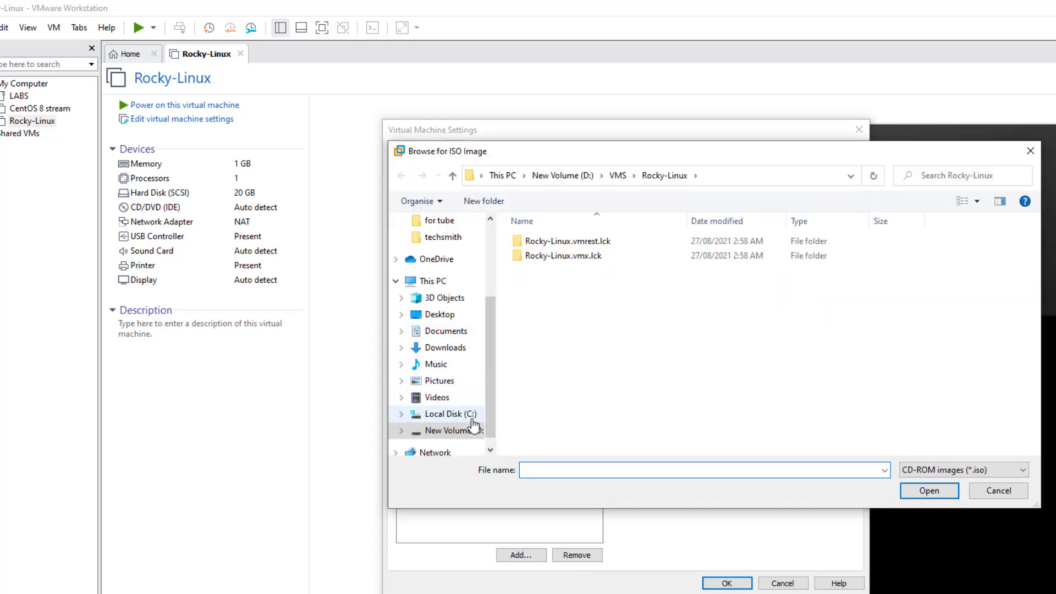
pyautogui.click(471, 432)
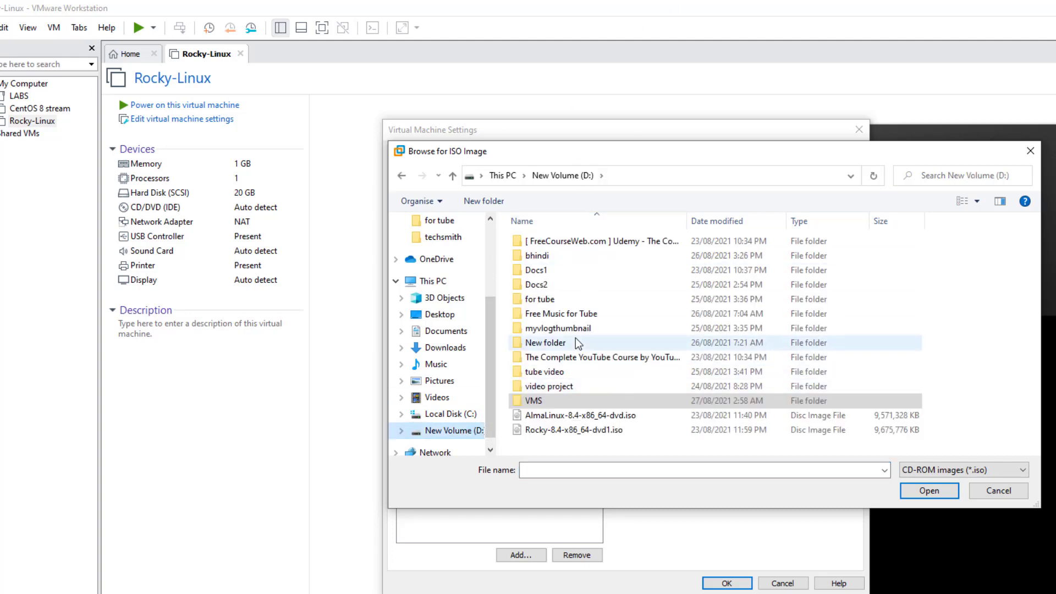
pyautogui.doubleClick(572, 432)
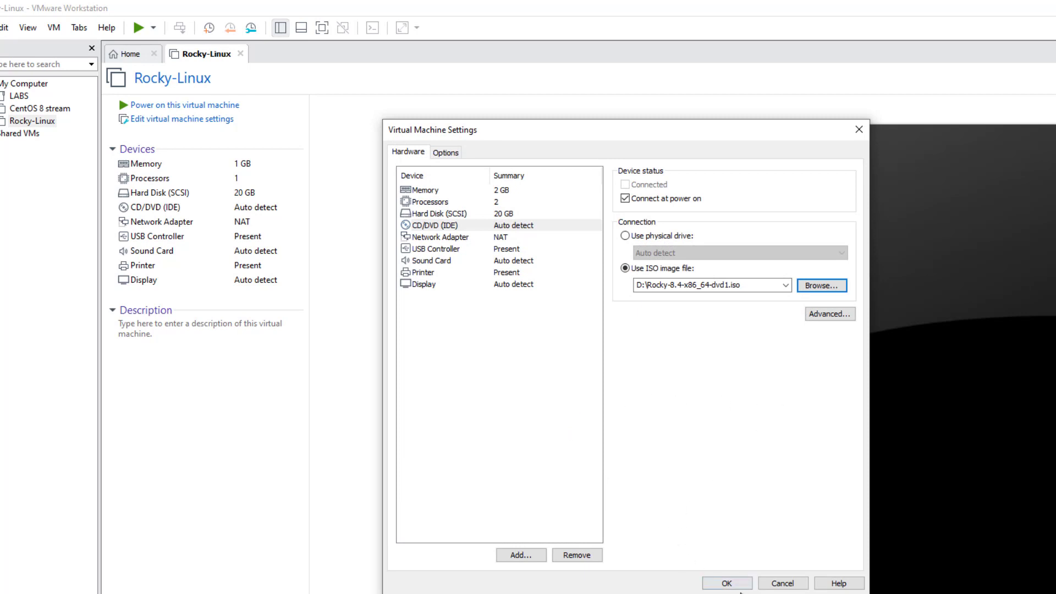
pyautogui.click(742, 586)
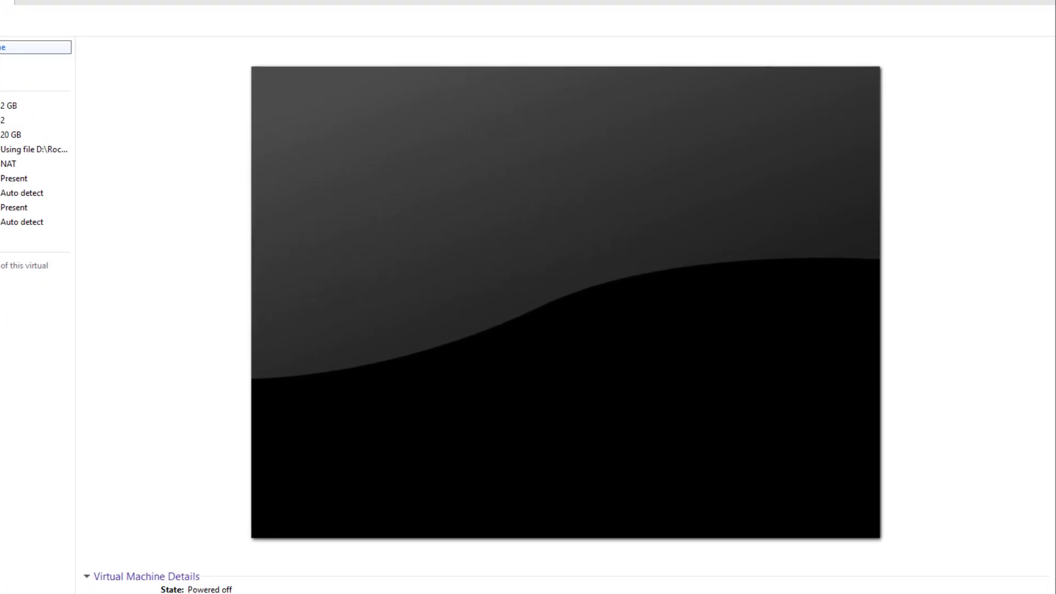
# - Power on Rocky-Linux and boot the 'Install Rocky Linux 8' entry, skipping the media test
pyautogui.click(197, 106)
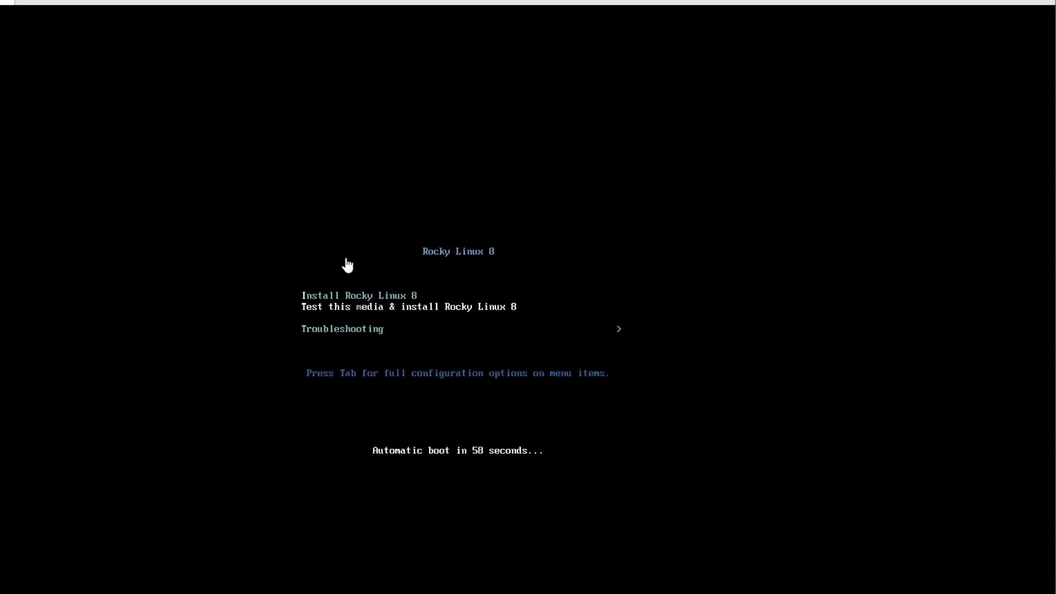
pyautogui.press('Up')
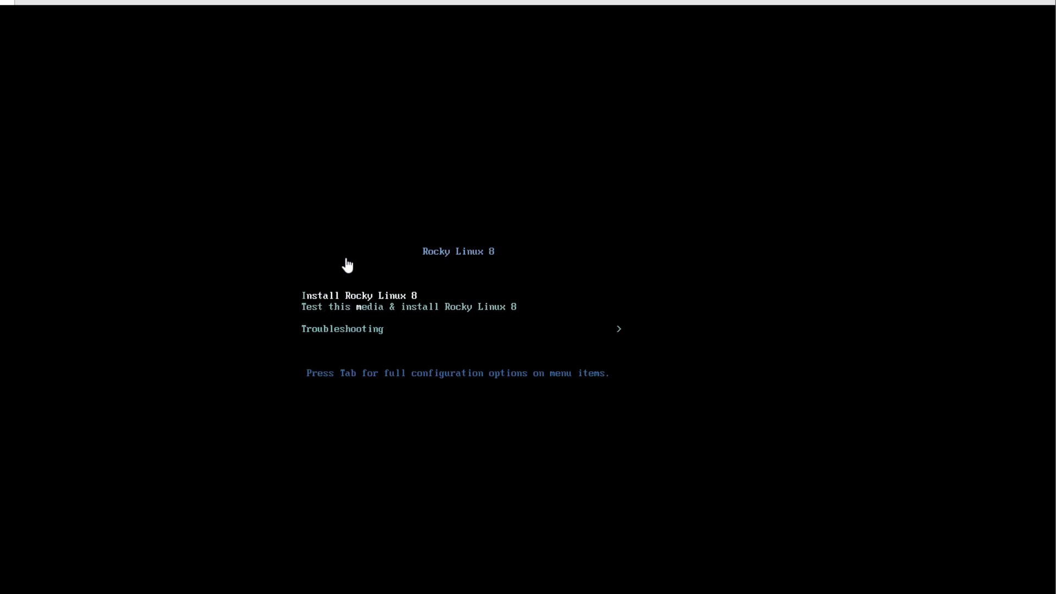
pyautogui.press('Return')
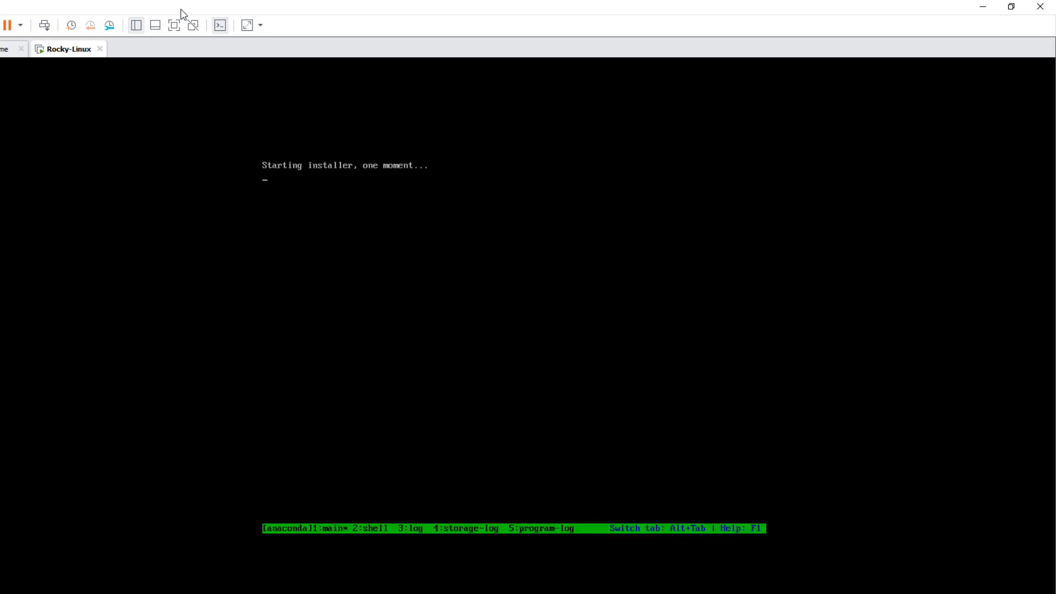
# - Switch to full screen and continue with English (United States) as the installer language
pyautogui.click(177, 26)
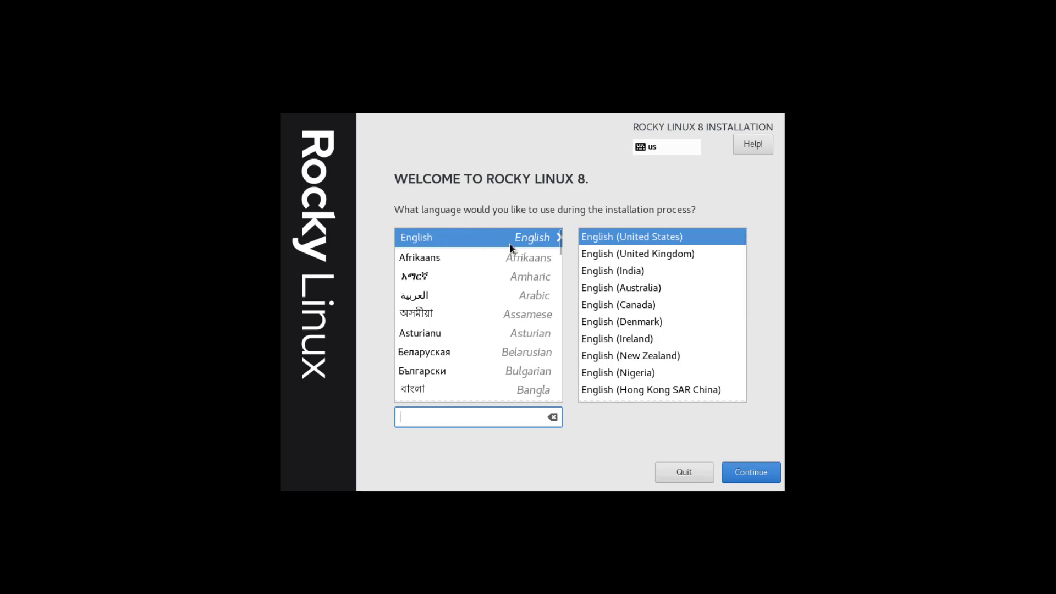
pyautogui.click(747, 480)
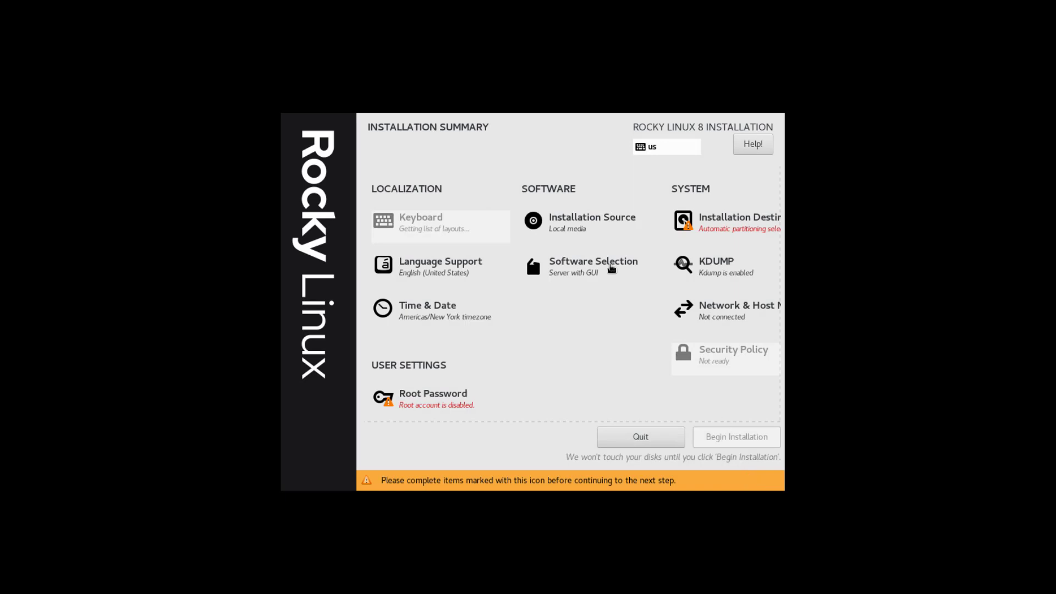
# - Choose custom storage with Standard Partition and auto-create the default mount points
pyautogui.click(734, 221)
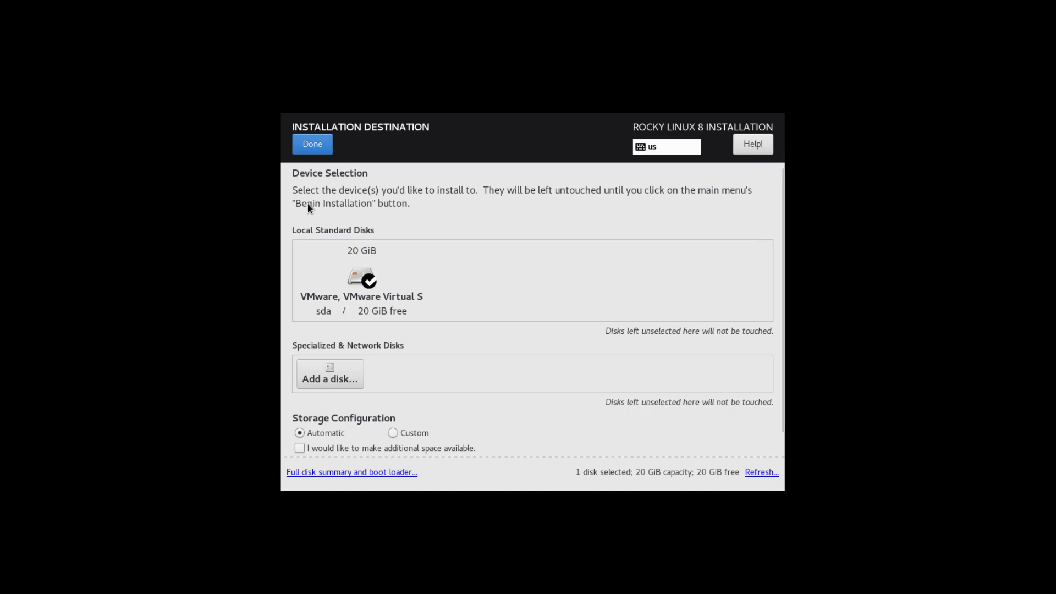
pyautogui.click(394, 433)
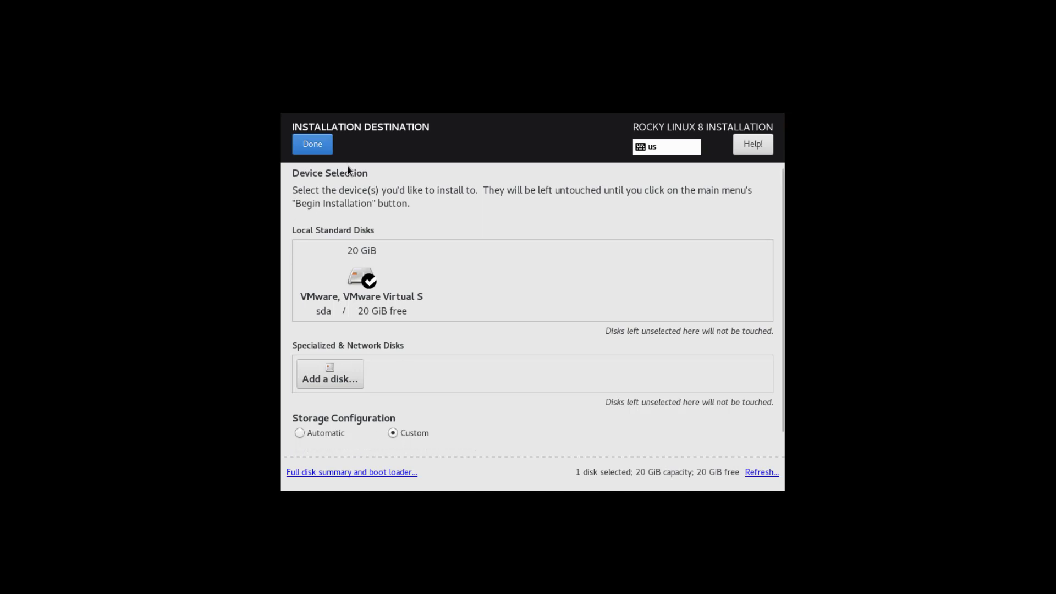
pyautogui.click(318, 144)
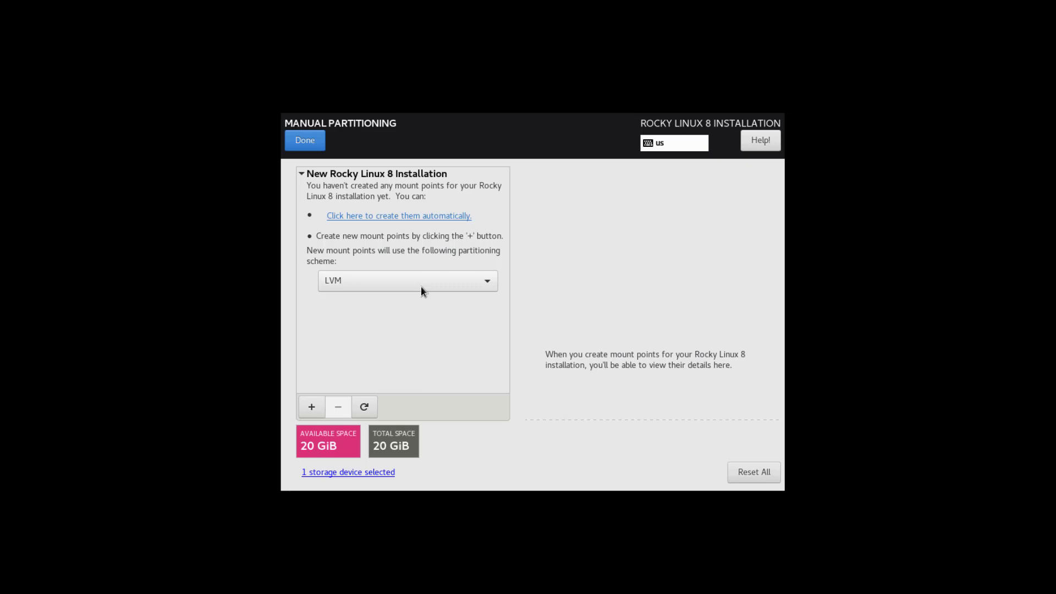
pyautogui.click(421, 287)
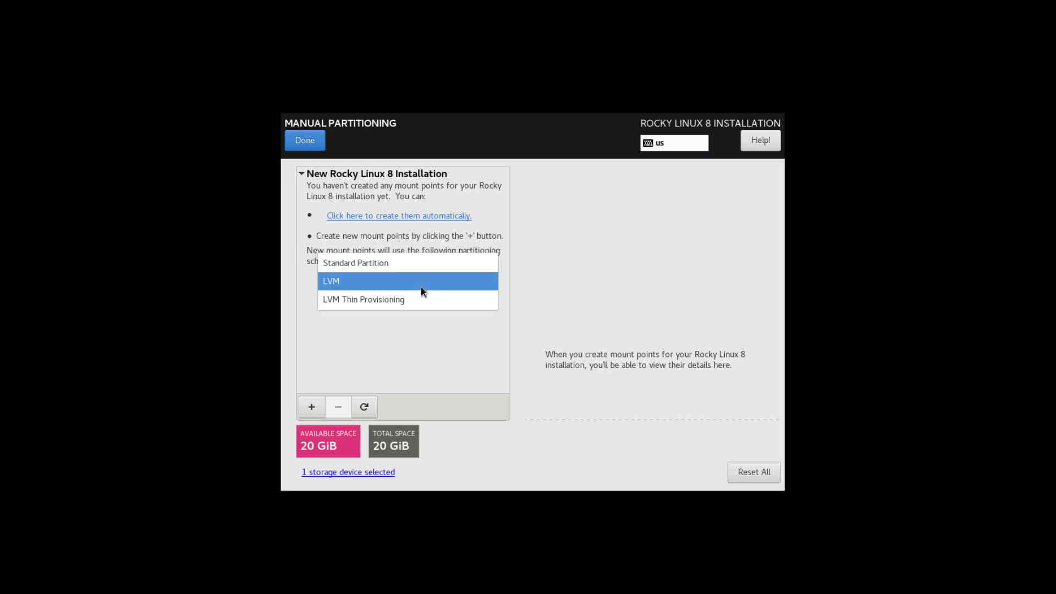
pyautogui.click(400, 266)
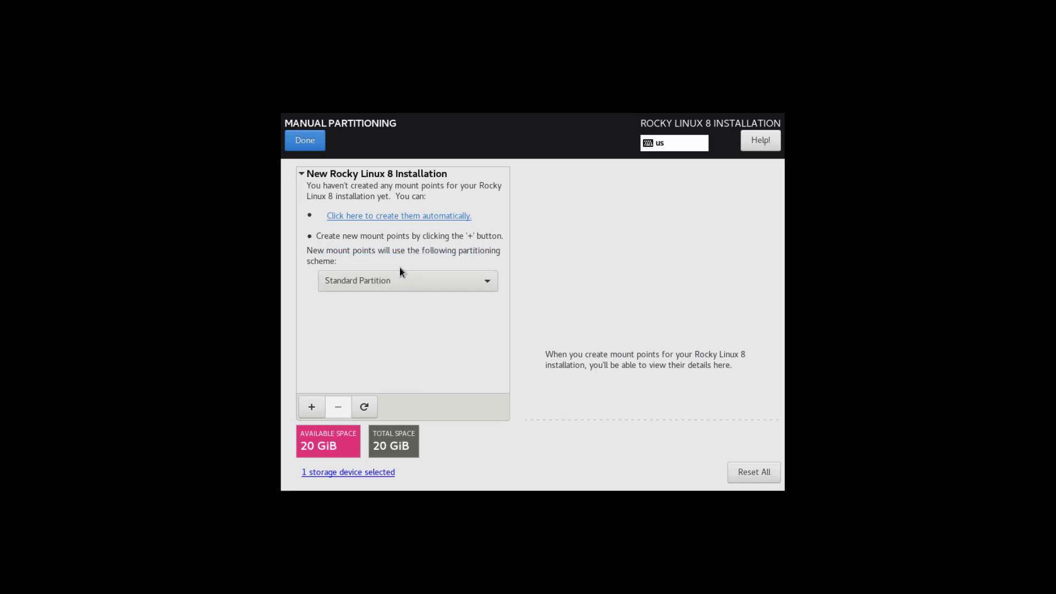
pyautogui.click(402, 216)
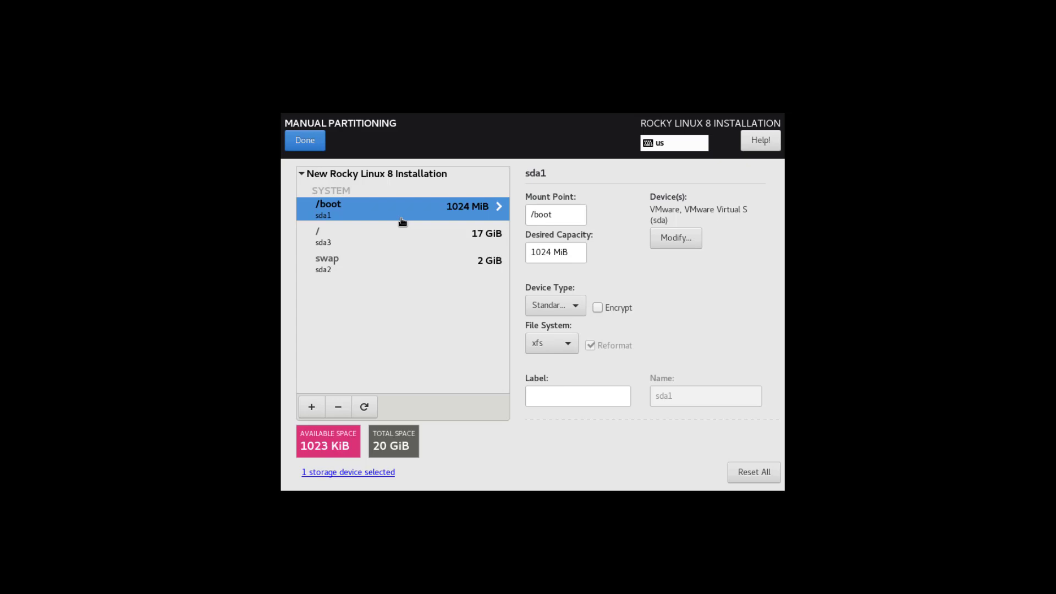
# - Format /boot and / as ext4, check the swap partition, and review the changes
pyautogui.click(541, 344)
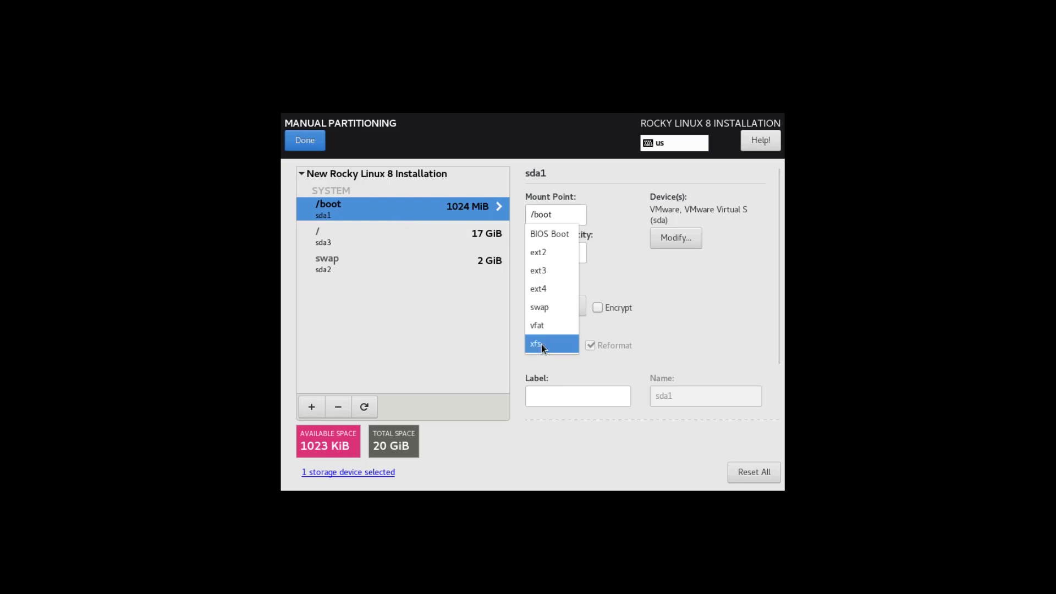
pyautogui.click(556, 292)
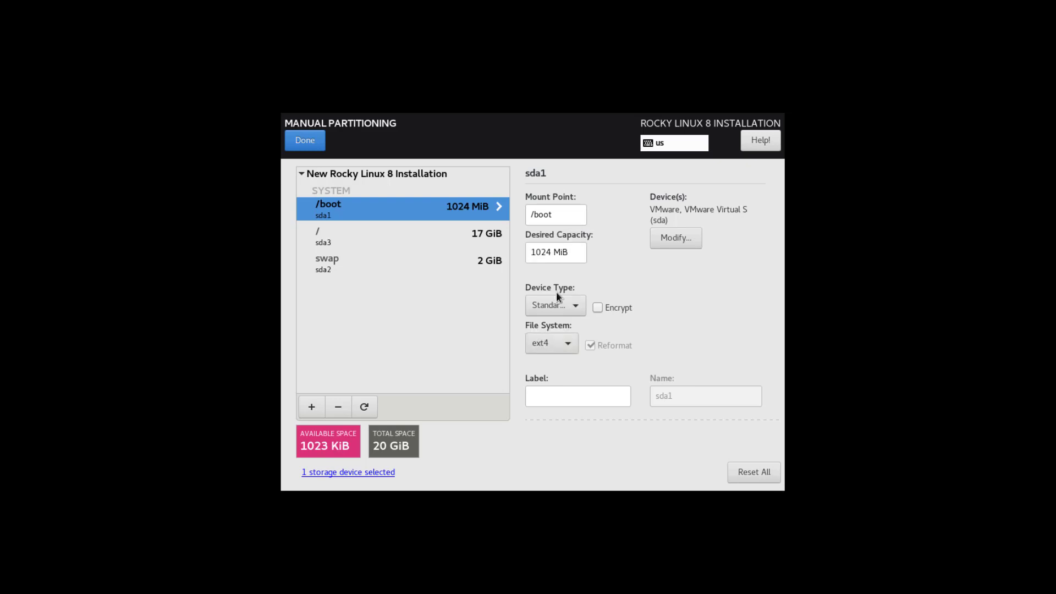
pyautogui.click(435, 236)
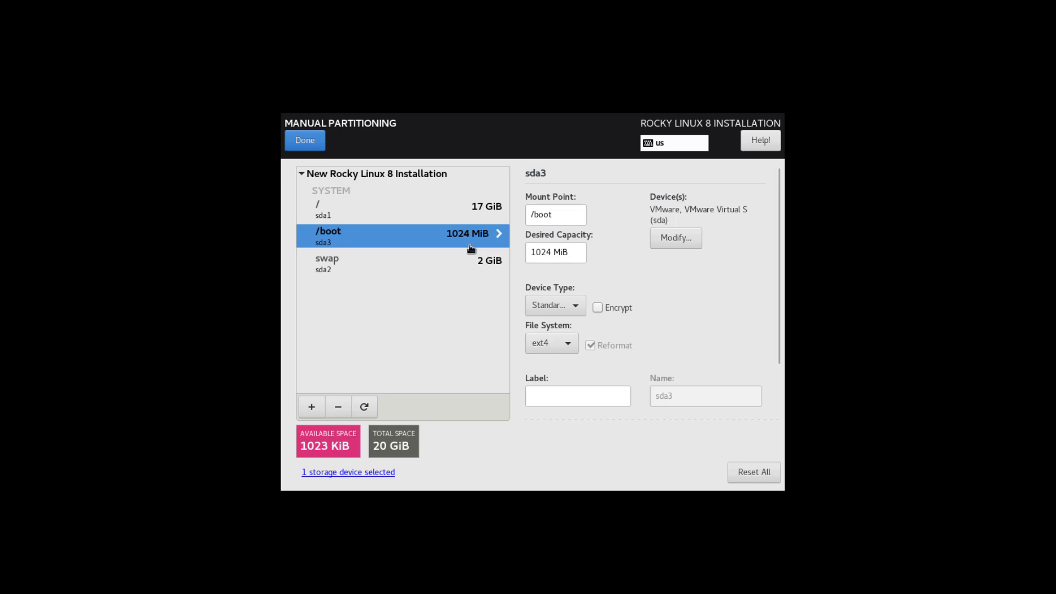
pyautogui.click(451, 211)
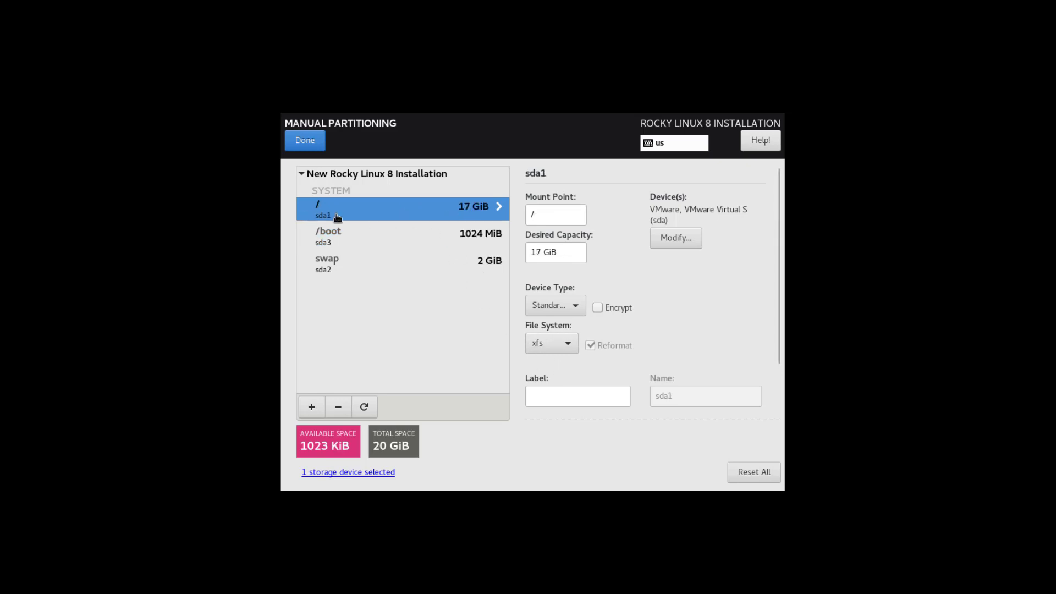
pyautogui.click(549, 345)
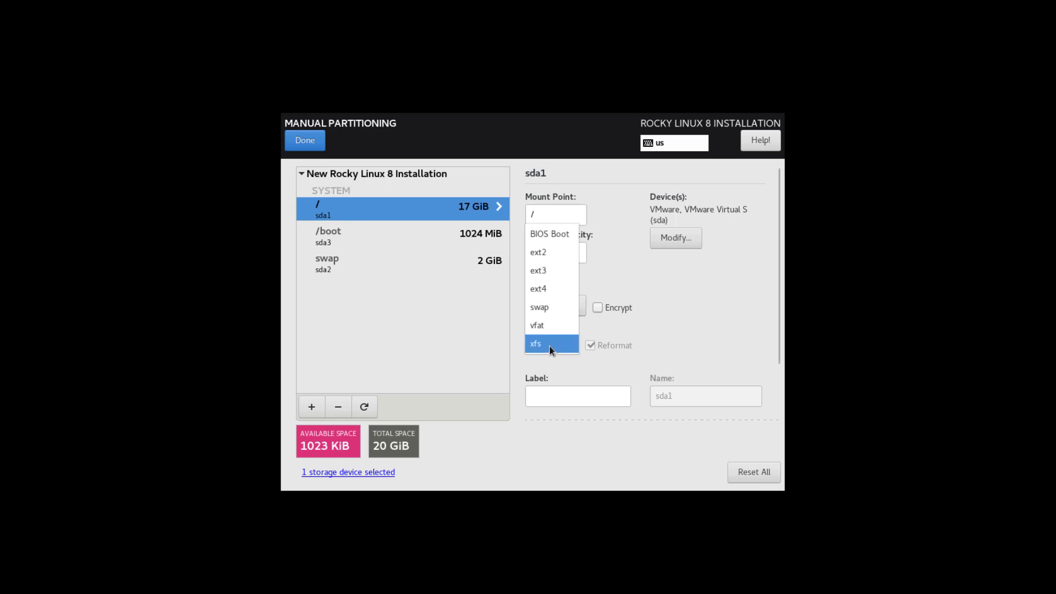
pyautogui.click(550, 291)
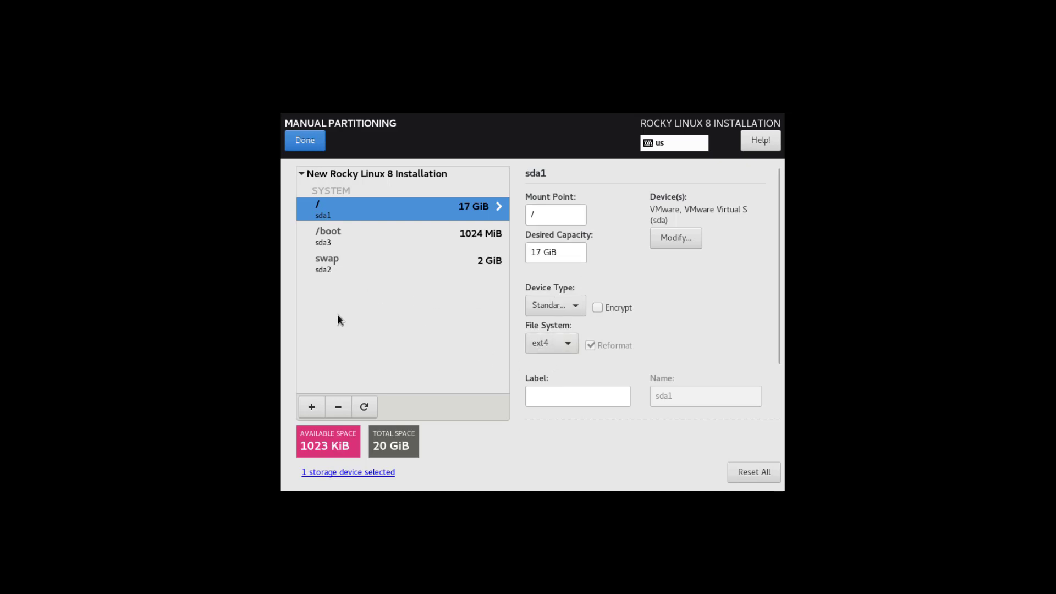
pyautogui.click(336, 269)
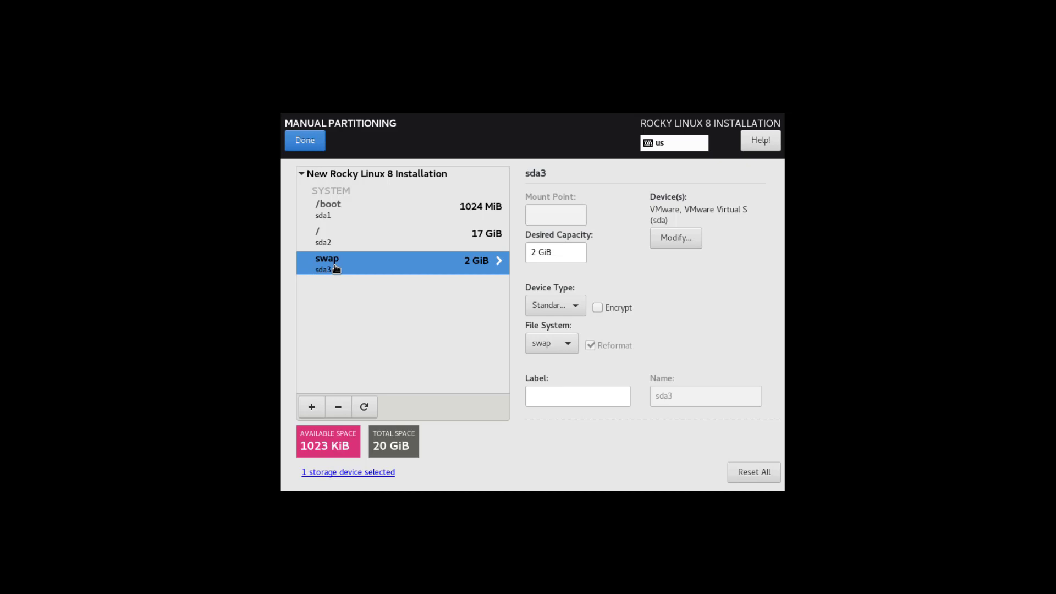
pyautogui.click(304, 140)
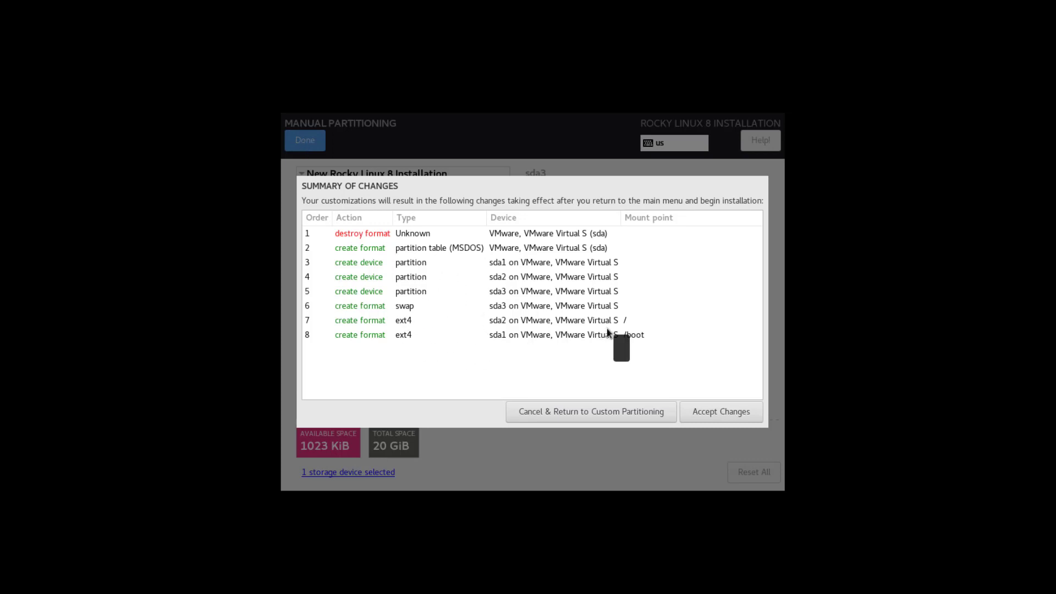
# - Accept the partitioning changes and select Server with GUI as the base environment
pyautogui.click(711, 418)
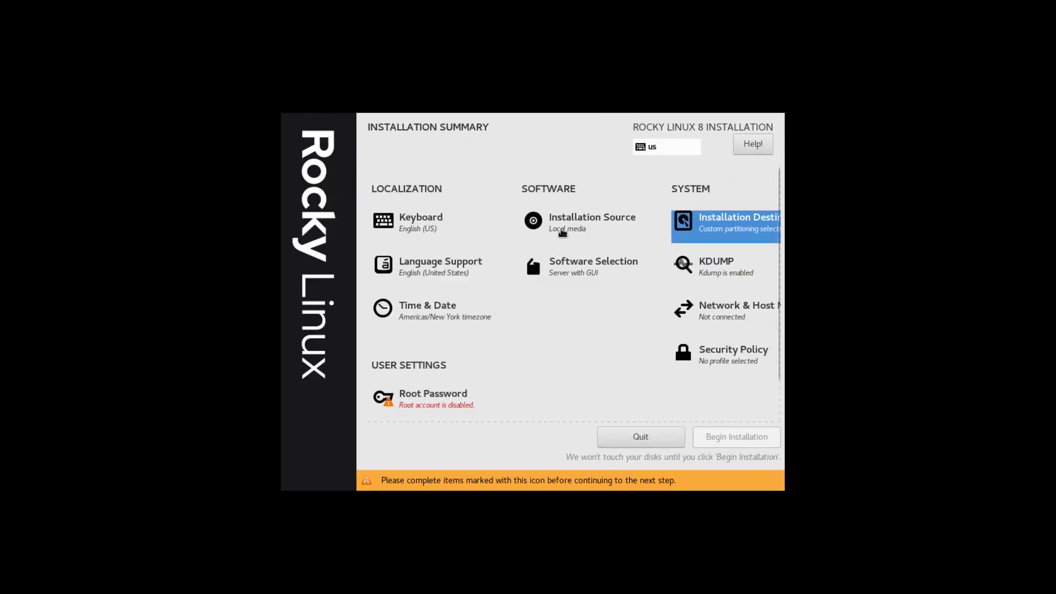
pyautogui.click(565, 275)
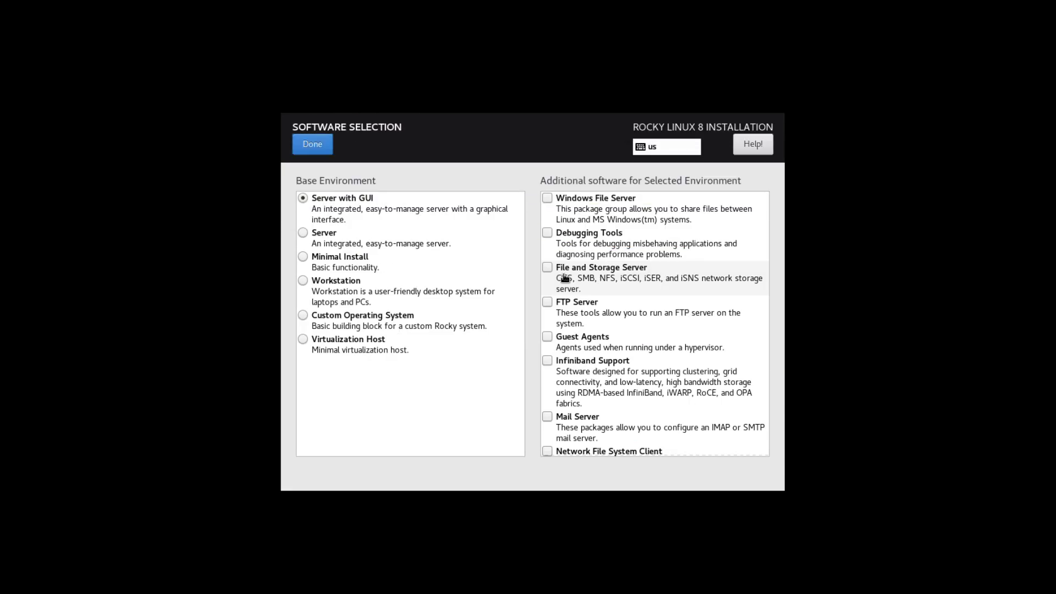
pyautogui.click(345, 201)
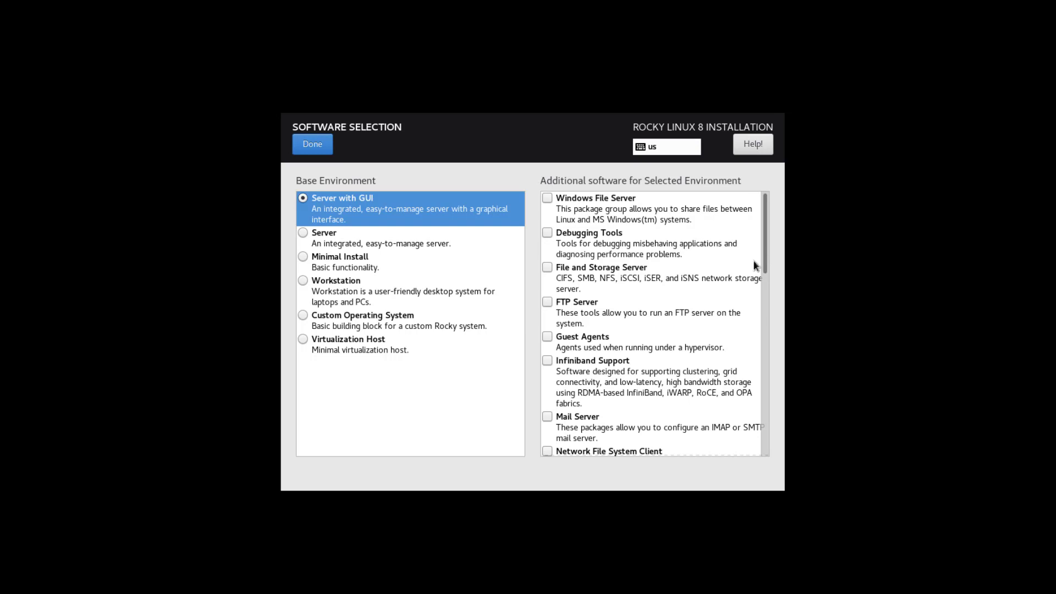
pyautogui.click(312, 146)
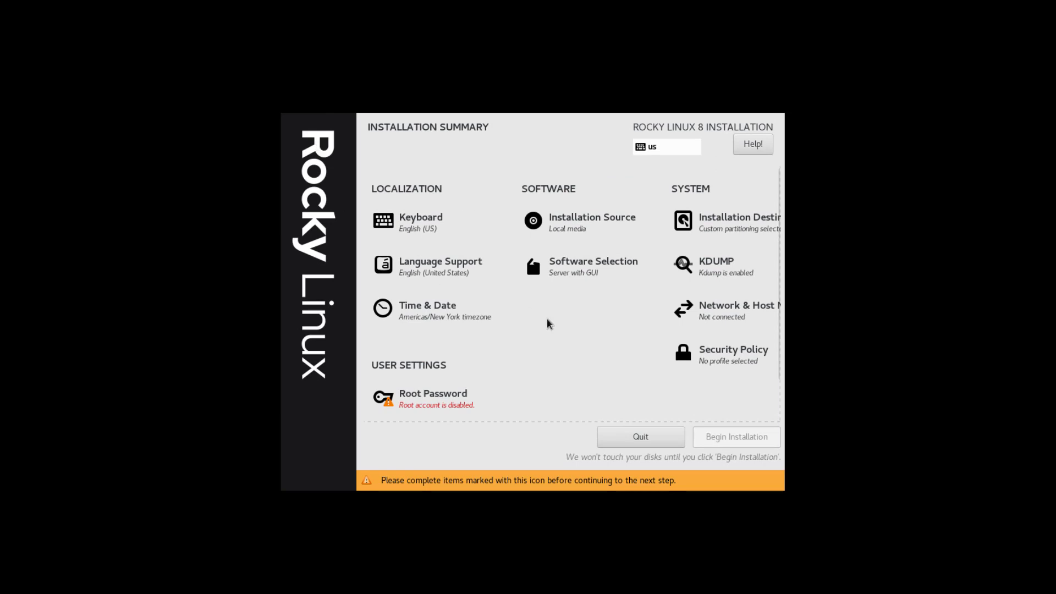
# - Enter and confirm the root password, accepting the weak-password warning to use it anyway
pyautogui.click(433, 400)
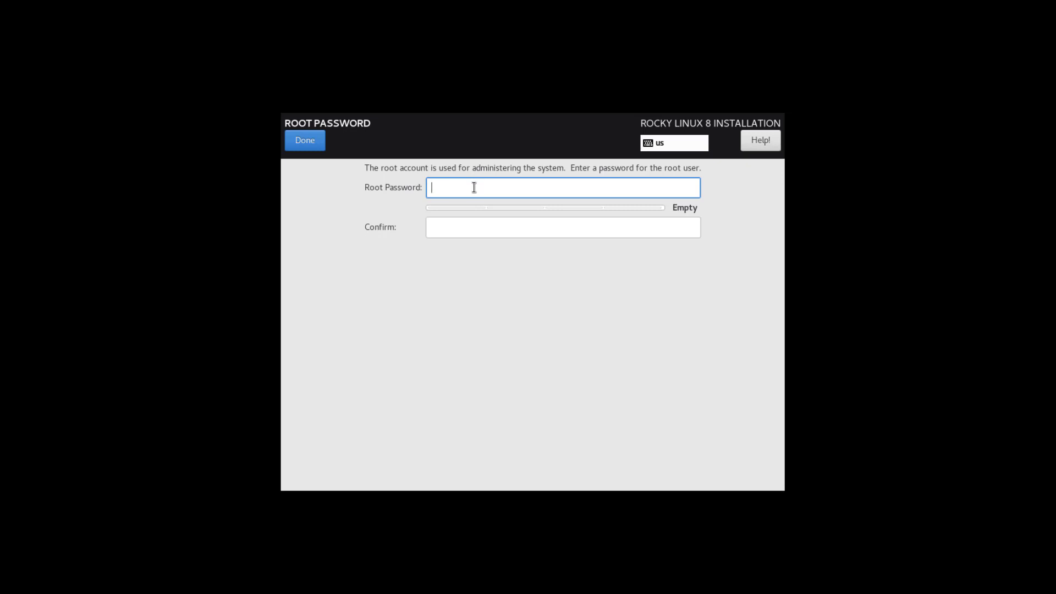
pyautogui.write('••••••')
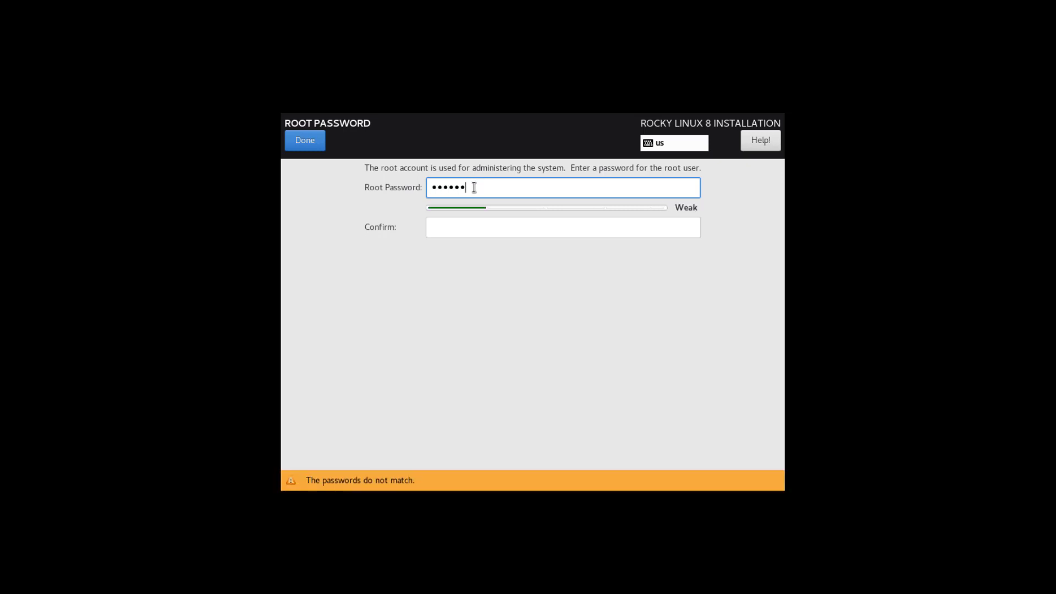
pyautogui.press('Tab')
pyautogui.write('••••••')
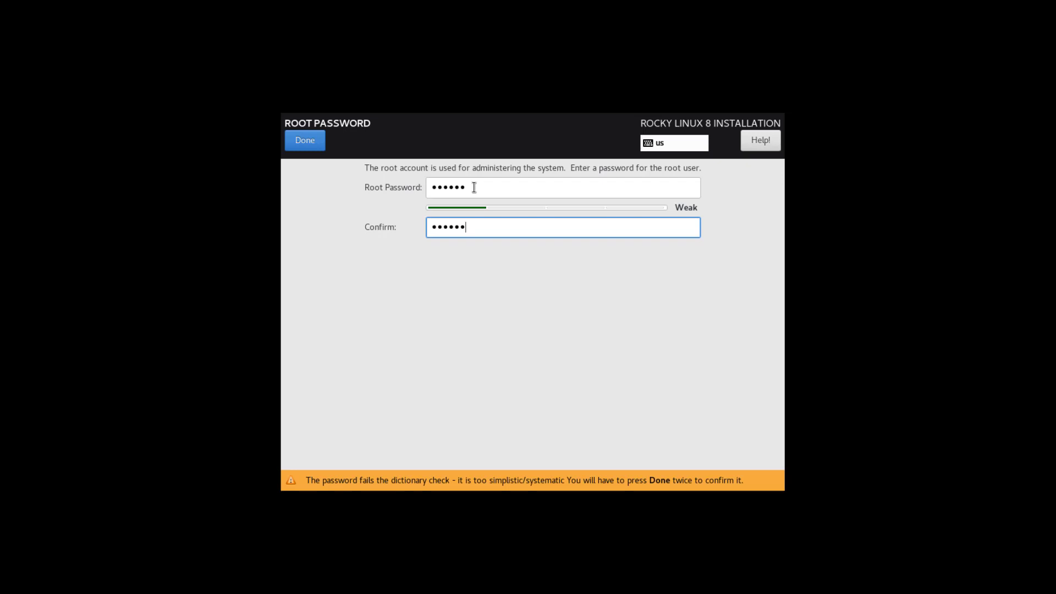
pyautogui.click(308, 148)
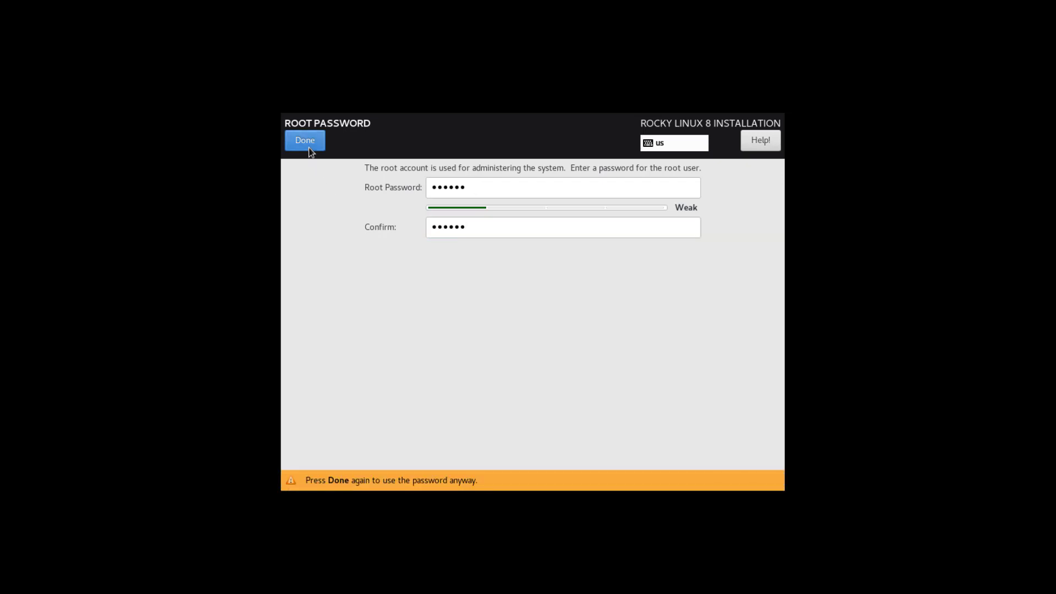
pyautogui.click(309, 148)
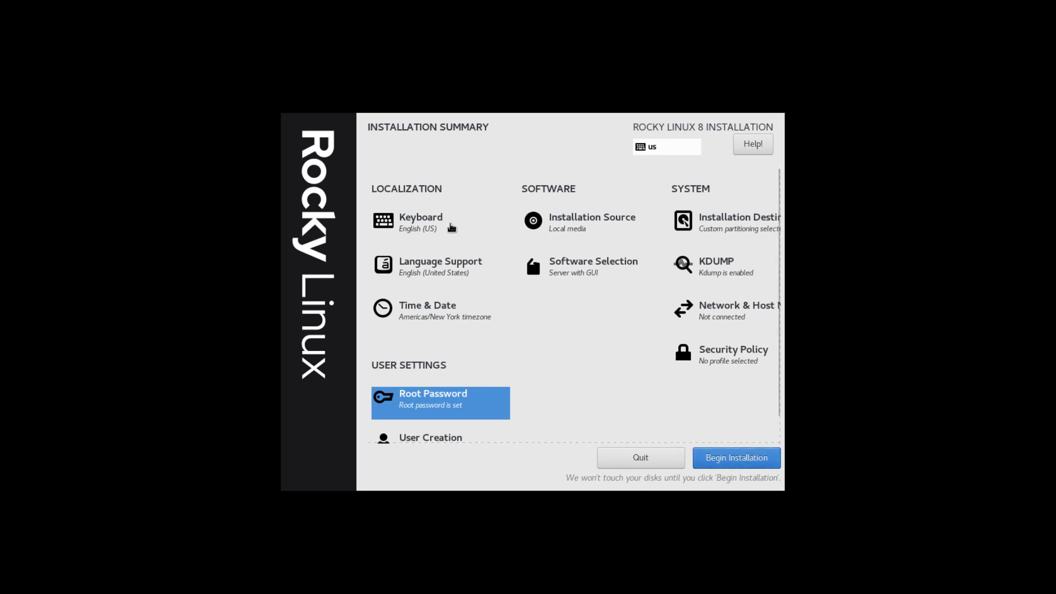
# - Begin the Rocky Linux installation and reboot the VM once it reports Complete
pyautogui.click(729, 465)
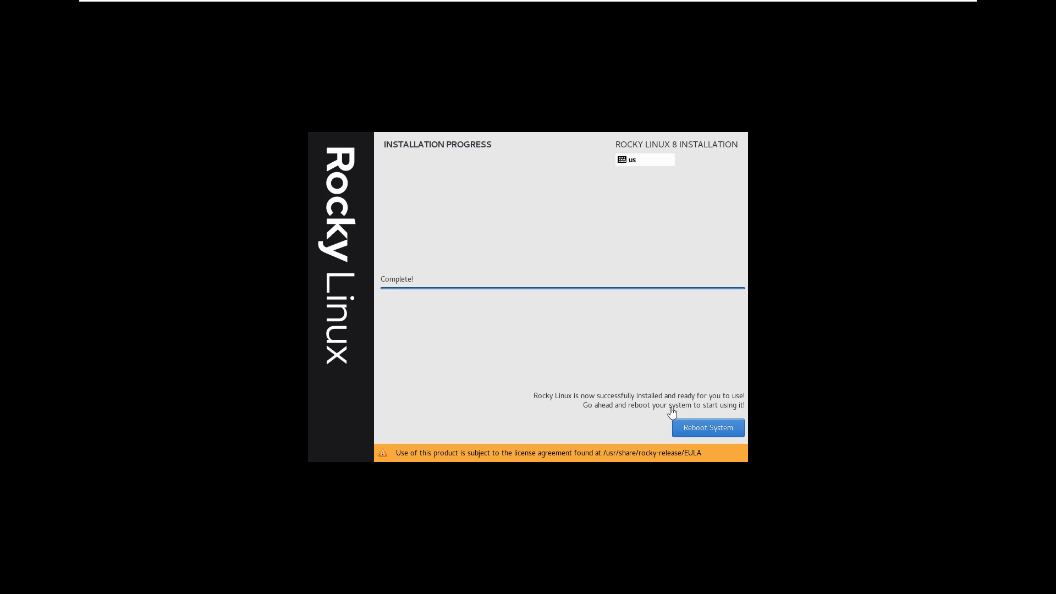
pyautogui.click(684, 429)
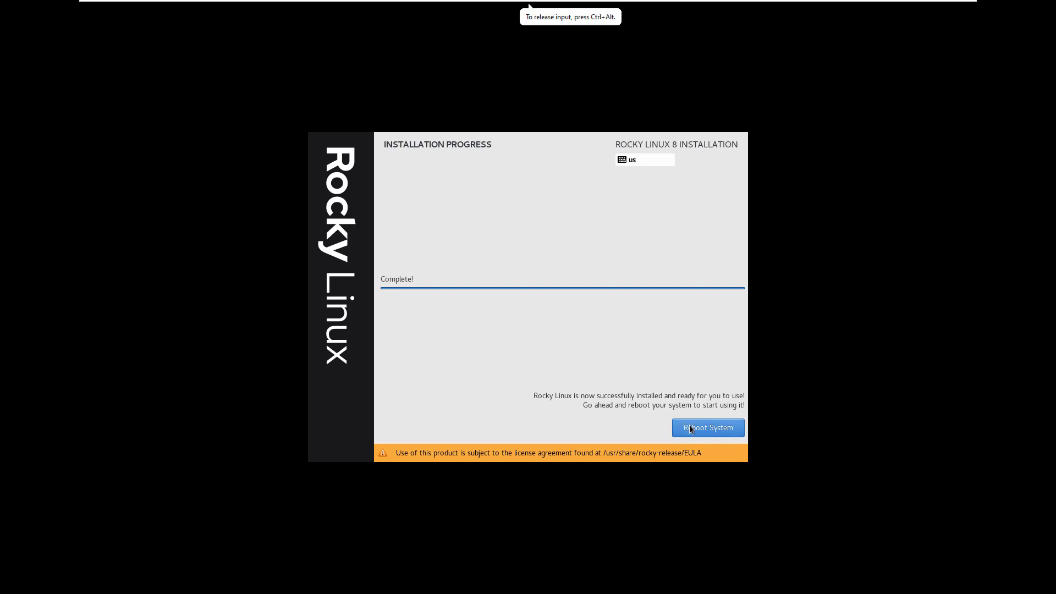
pyautogui.click(691, 428)
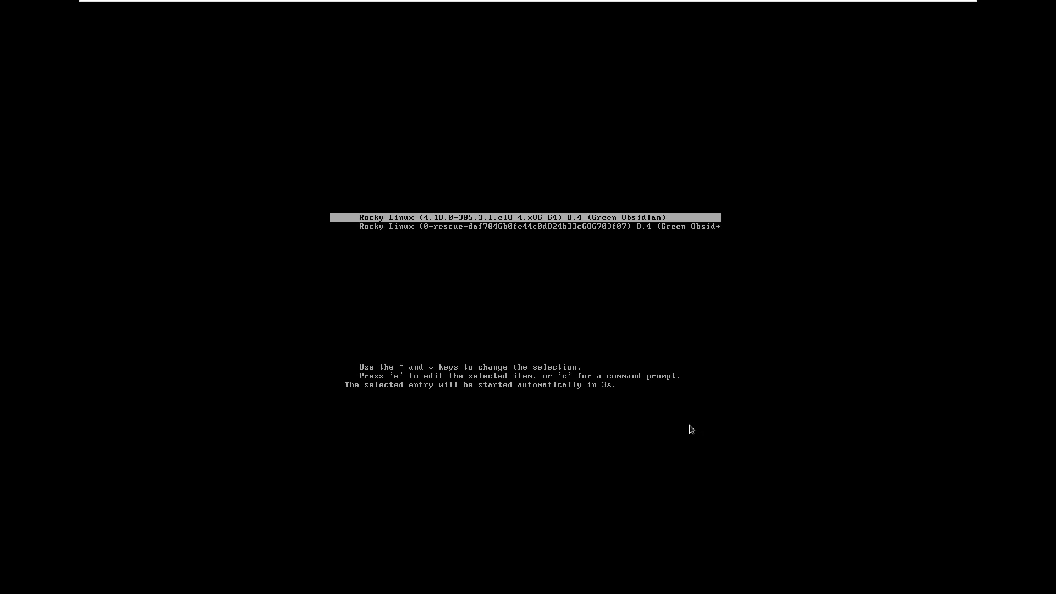
# - Boot the default GRUB entry, accept the license agreement and finish the initial configuration
pyautogui.press('Return')
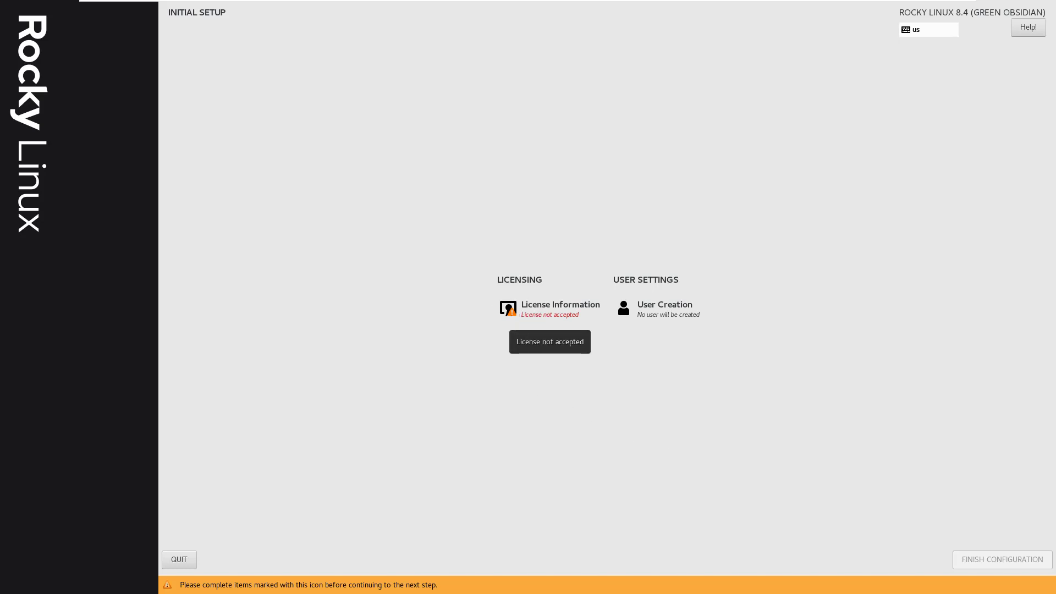
pyautogui.click(553, 309)
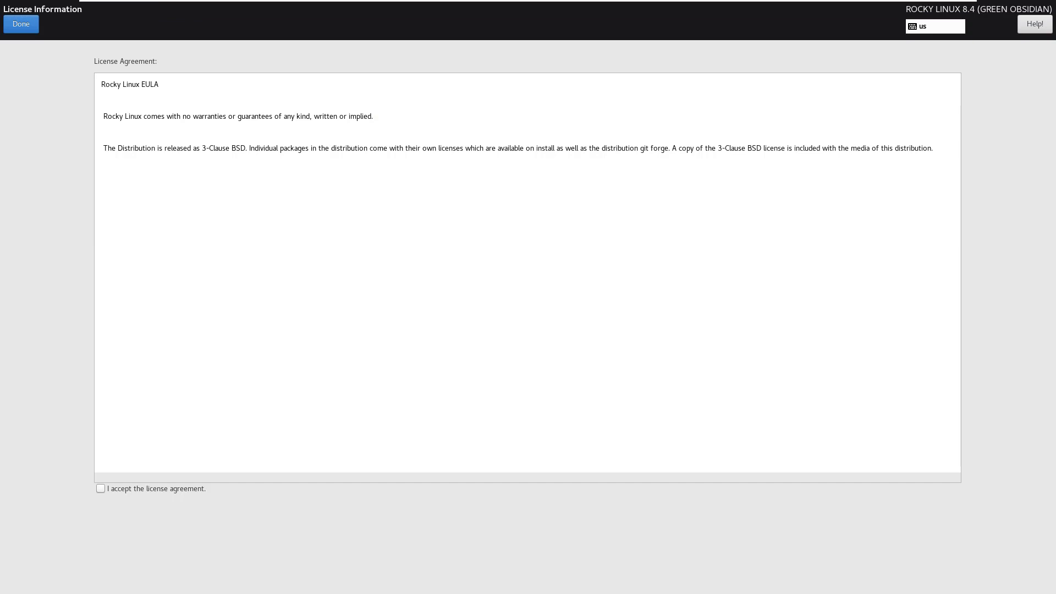
pyautogui.click(101, 489)
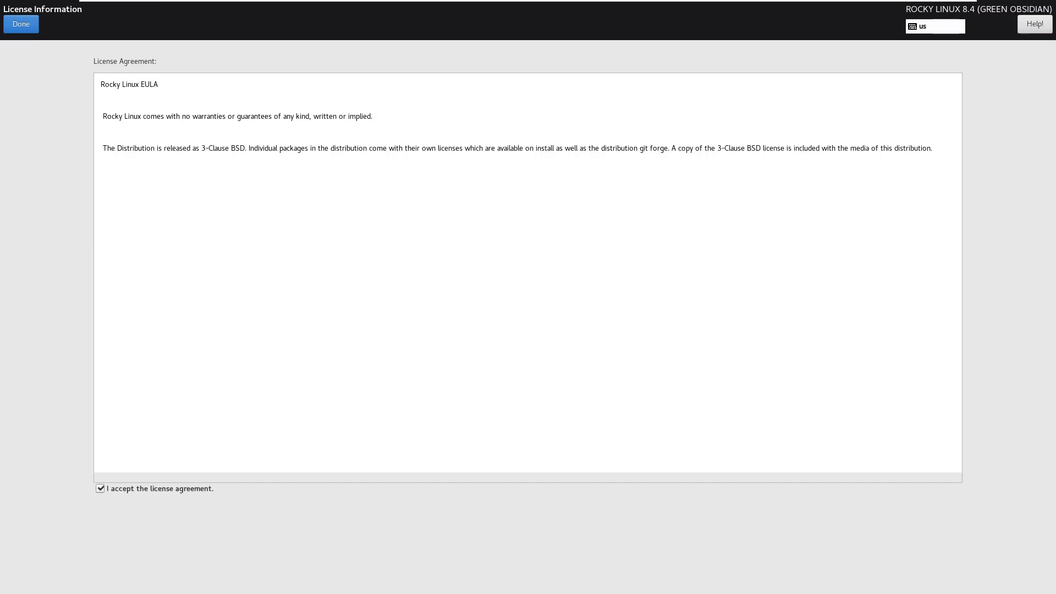
pyautogui.click(21, 23)
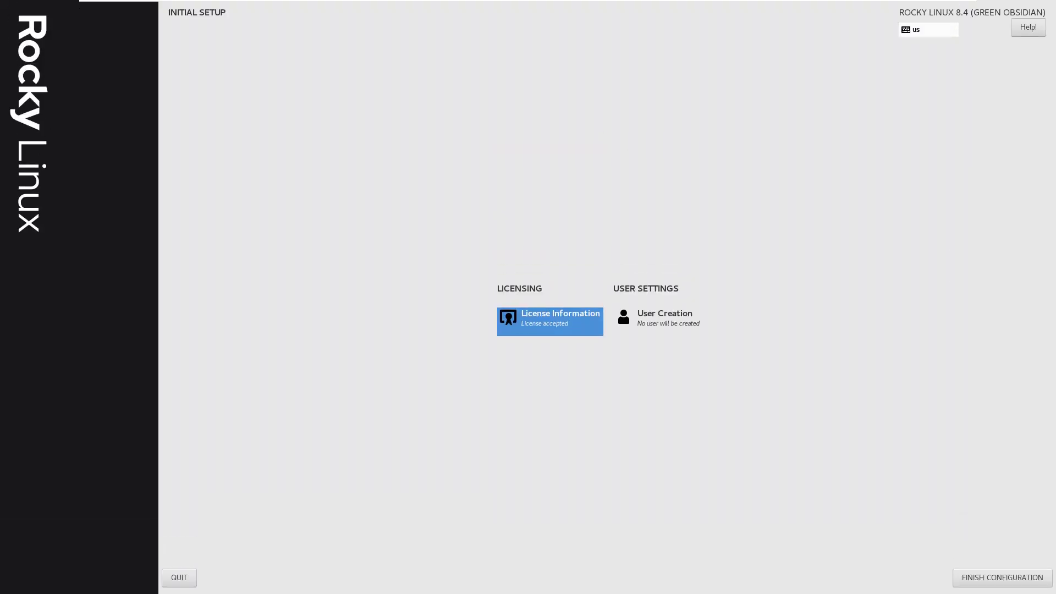
pyautogui.click(1002, 578)
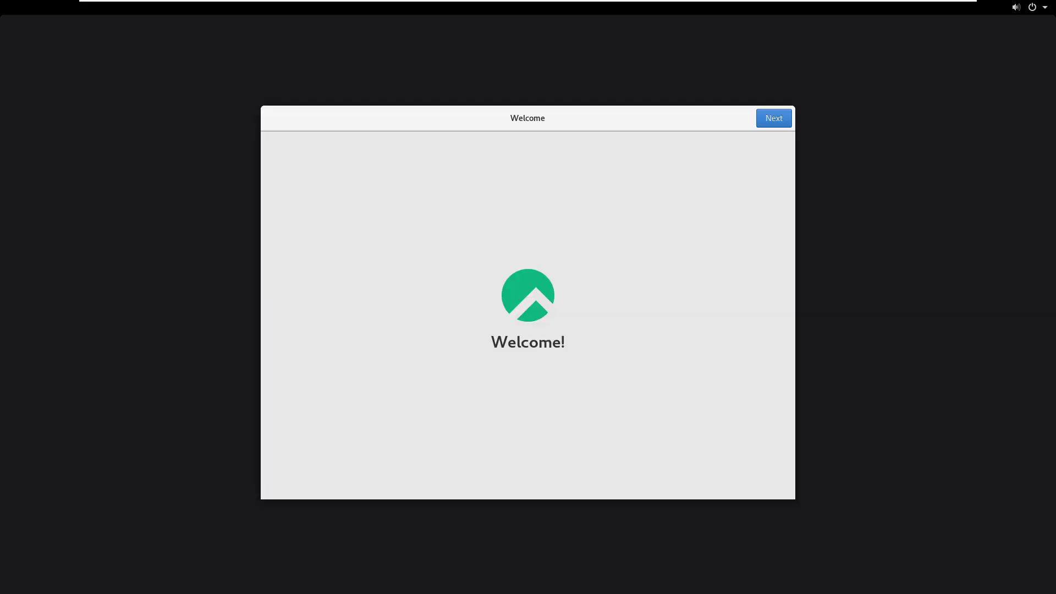
# - Continue past the Welcome and Privacy pages and skip Online Accounts
pyautogui.click(774, 118)
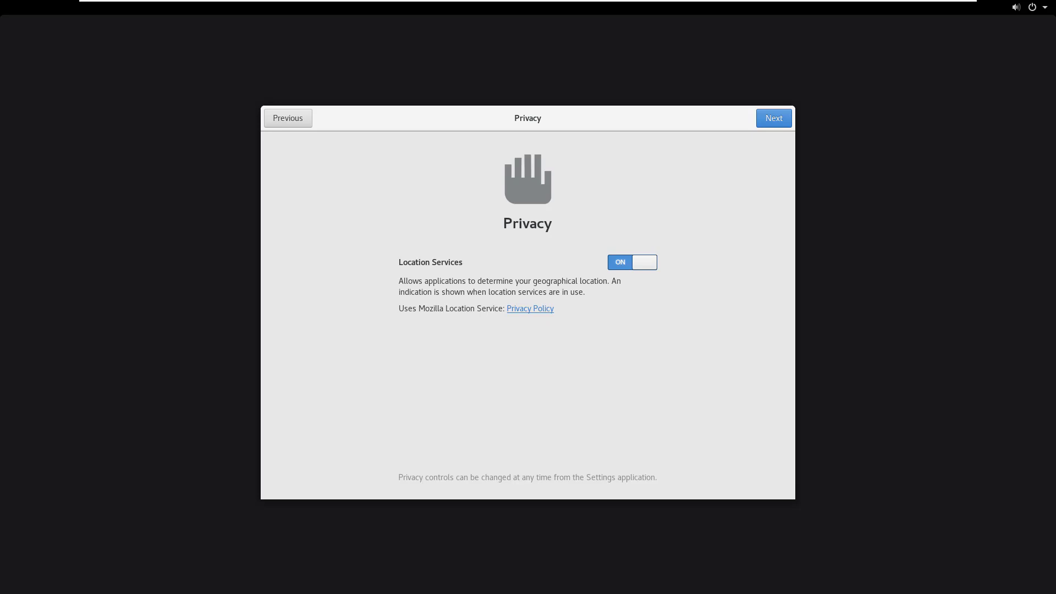
pyautogui.click(774, 118)
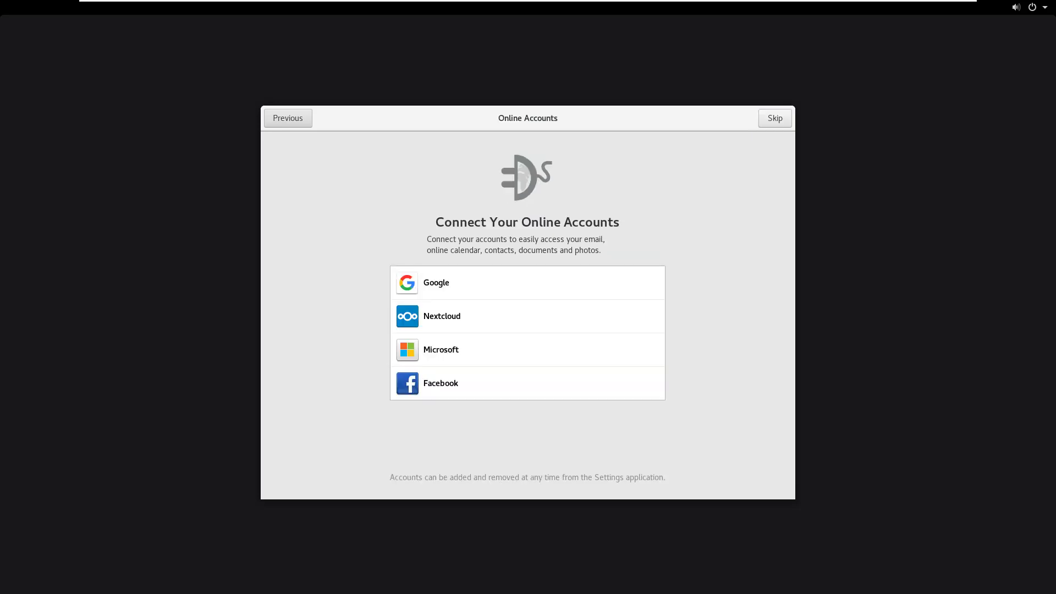
pyautogui.click(775, 118)
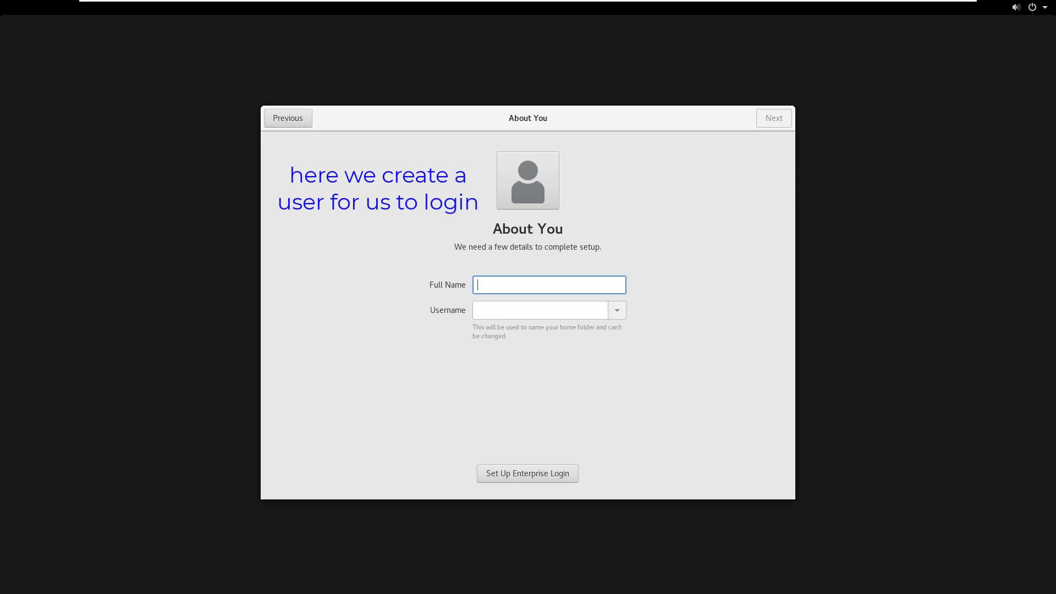
# - Create the local user 'testuser' with a confirmed password and start using Rocky Linux
pyautogui.write('test')
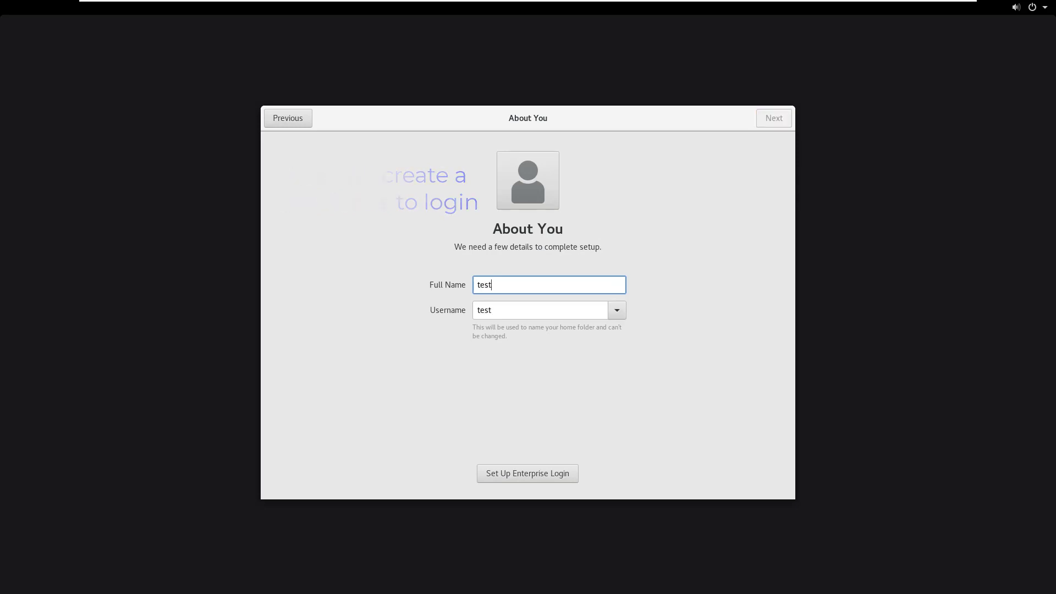
pyautogui.write('user')
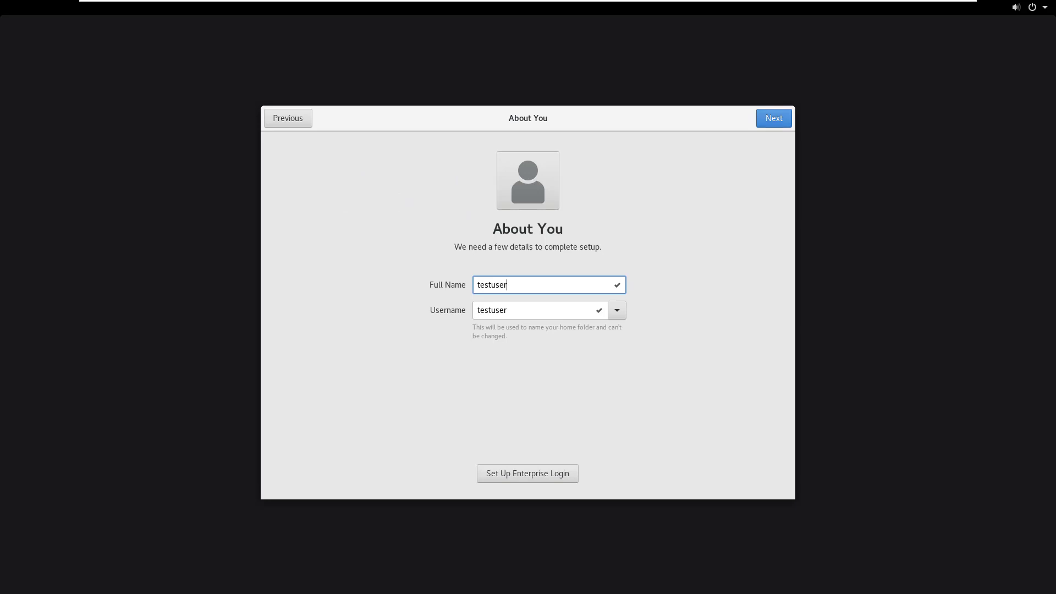
pyautogui.press('Return')
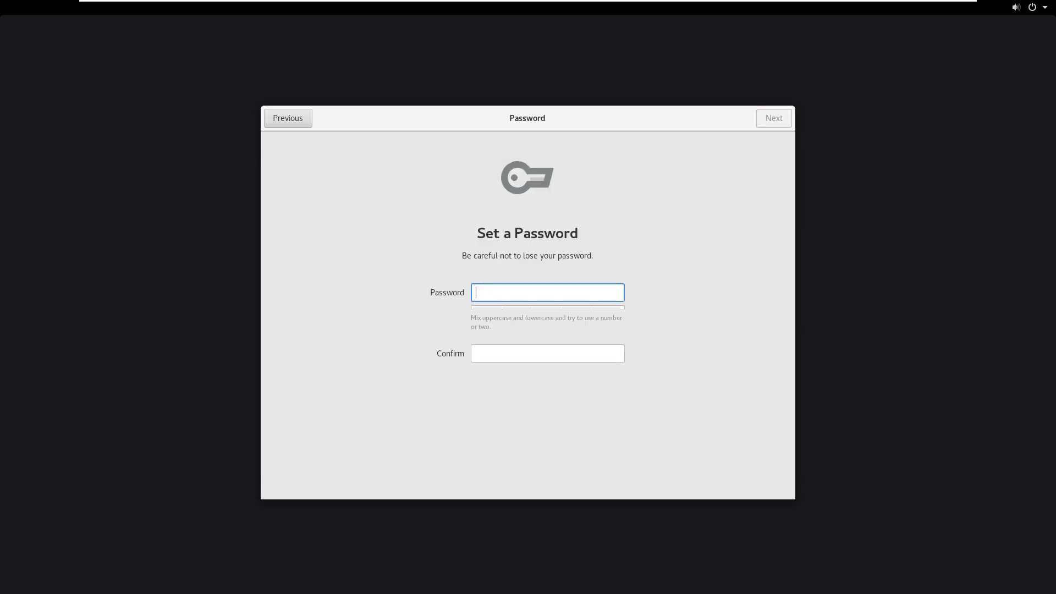
pyautogui.write('••••••')
pyautogui.press('Tab')
pyautogui.write('••••••')
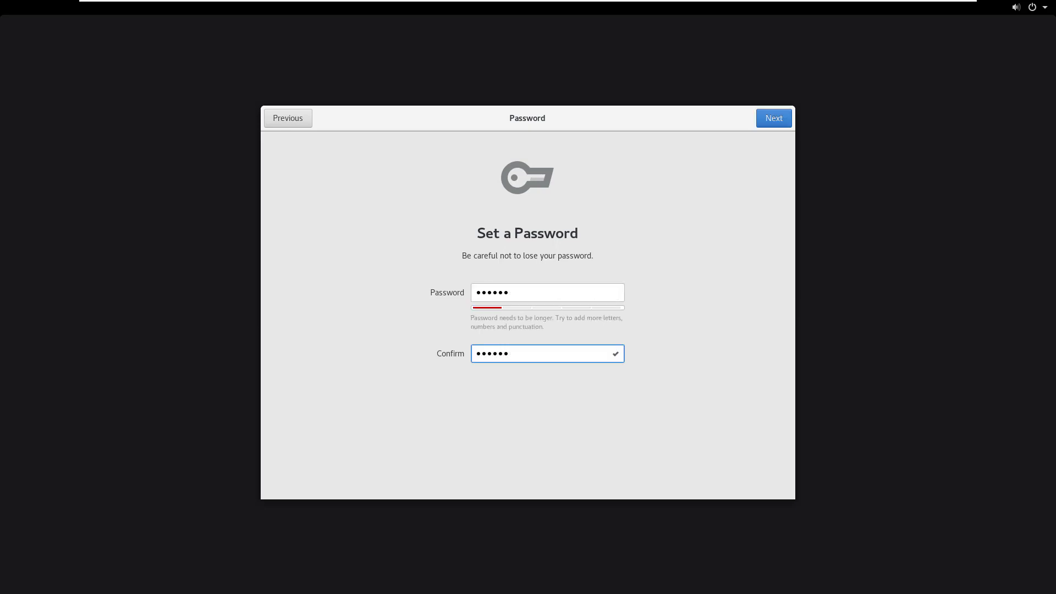
pyautogui.click(774, 119)
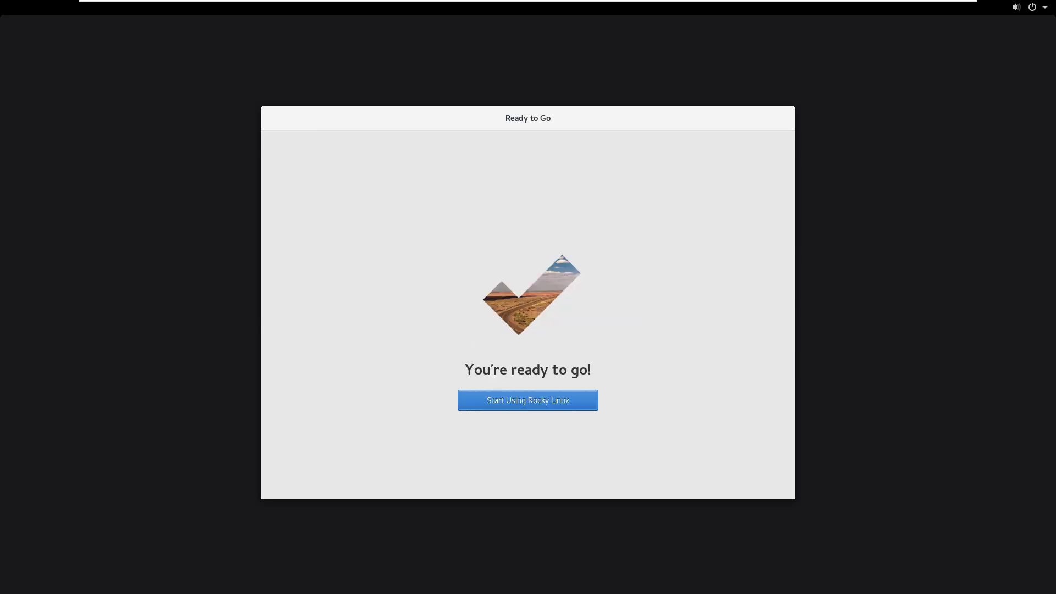
pyautogui.click(528, 401)
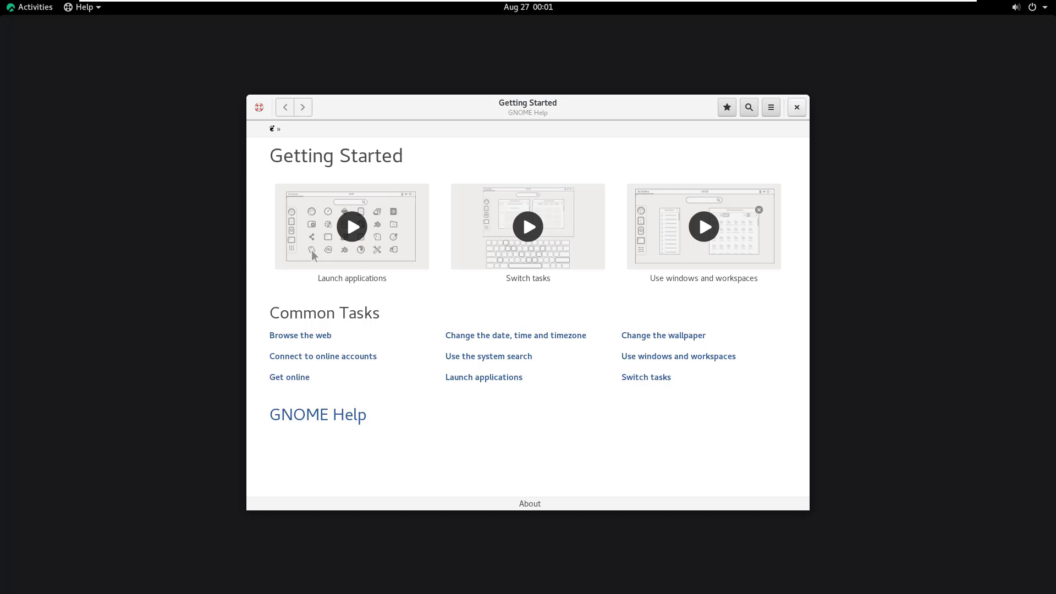
# - Close GNOME Help, launch Terminal from the Utilities group and run ls
pyautogui.click(797, 107)
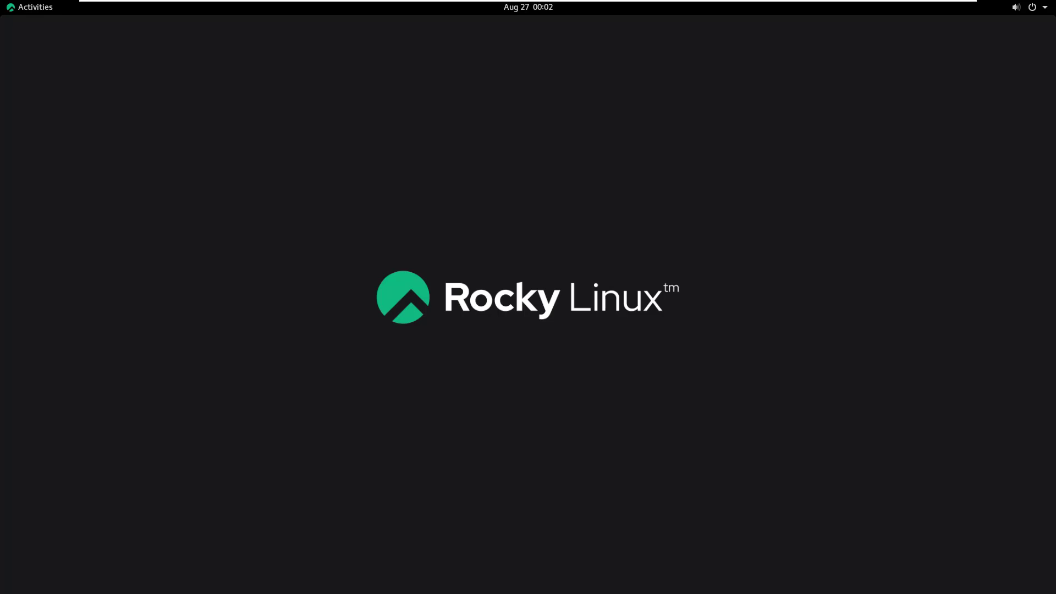
pyautogui.press('super')
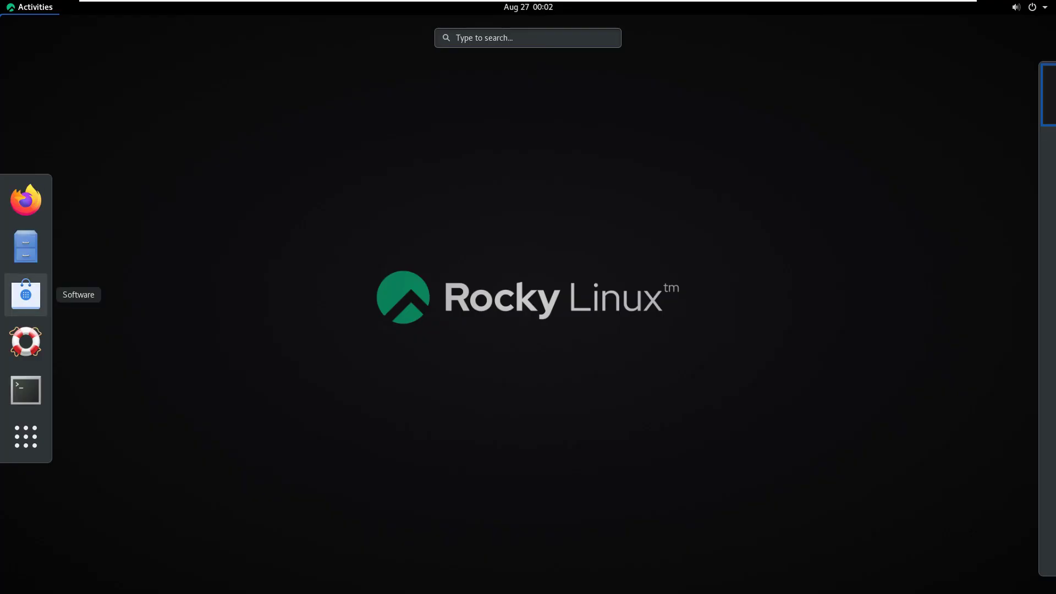
pyautogui.click(26, 437)
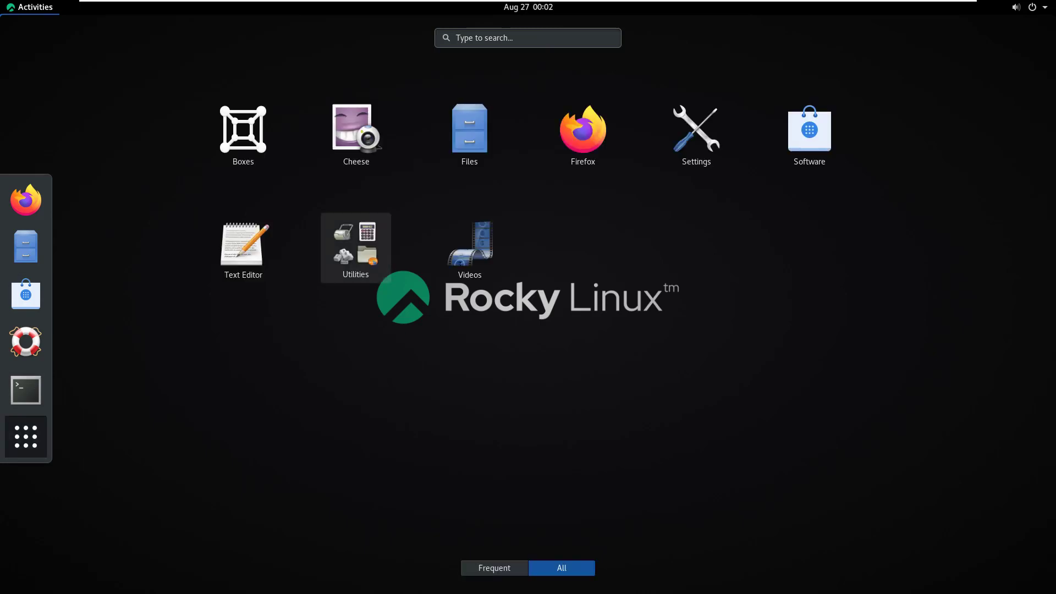
pyautogui.click(355, 247)
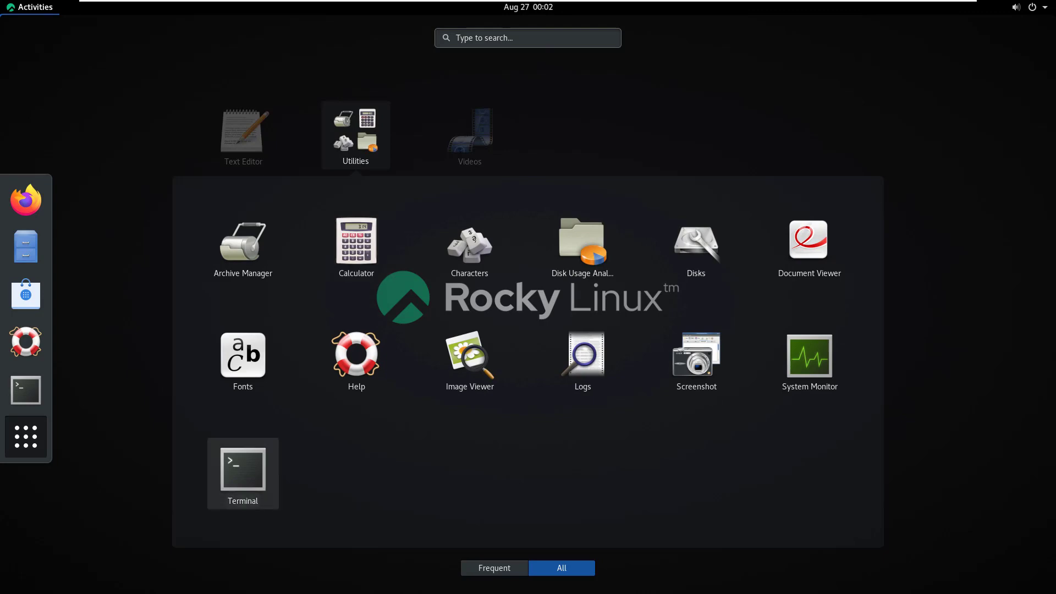
pyautogui.click(243, 473)
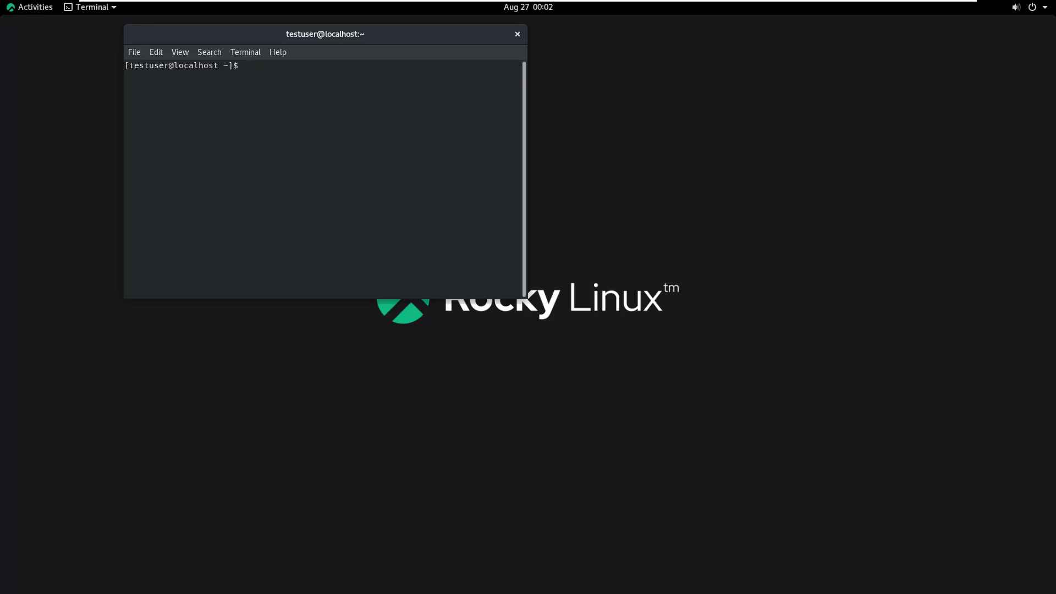
pyautogui.write('ls')
pyautogui.press('Return')
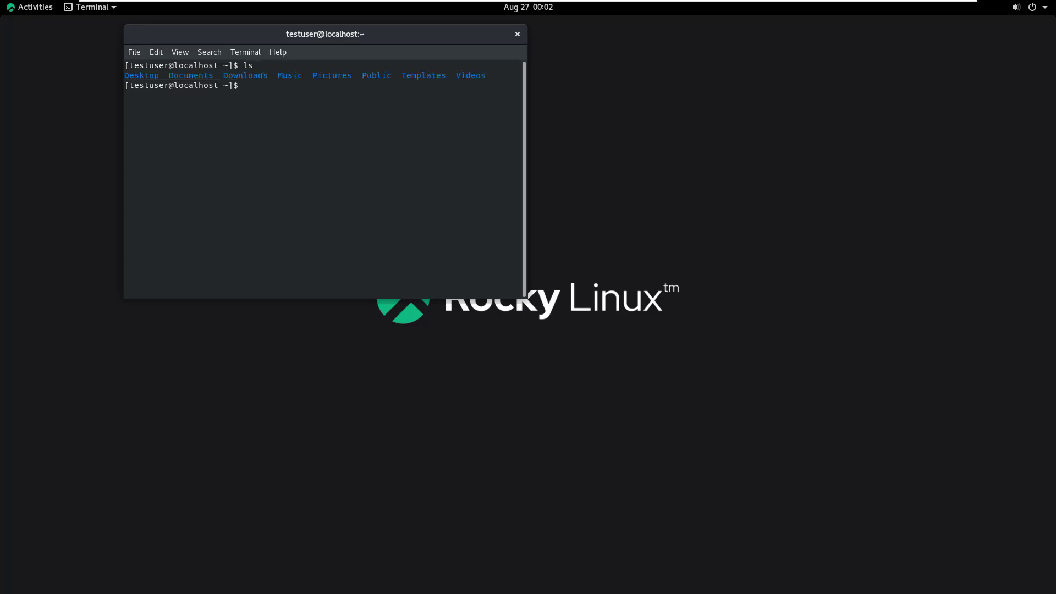